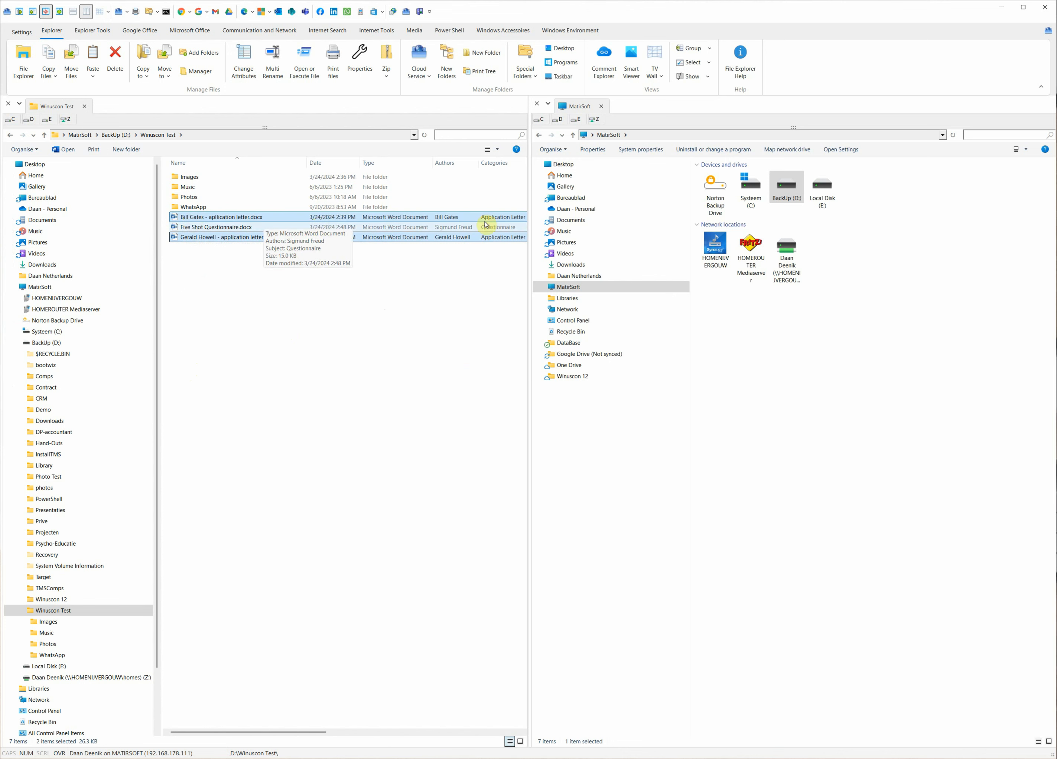
Copy the selected application letters into category-based folders inside the Target folder on BackUp (D:), and open the Application Letter folder.
double_click(790, 181)
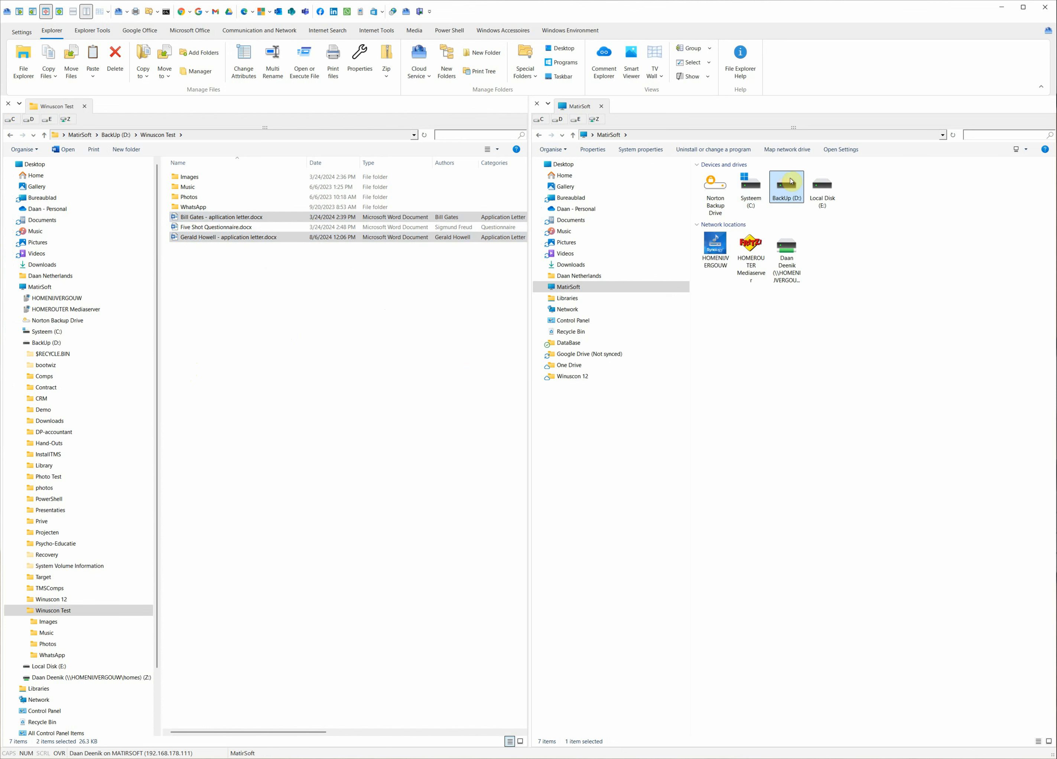
double_click(715, 338)
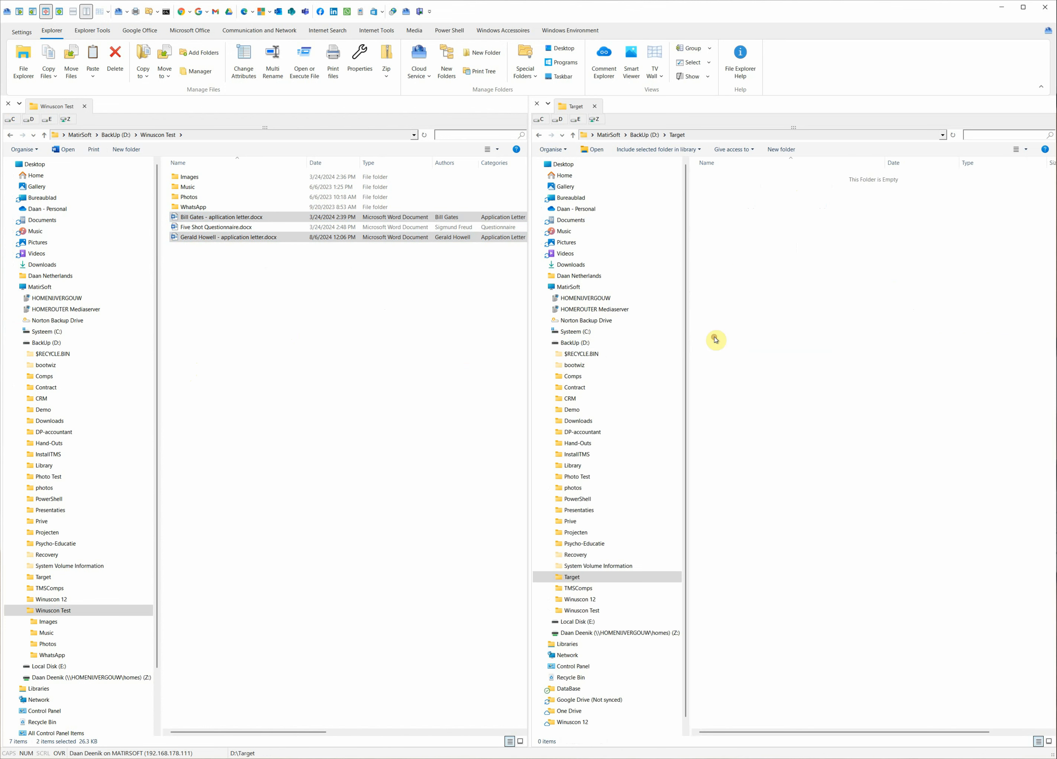
click(49, 63)
mouse_move(152, 198)
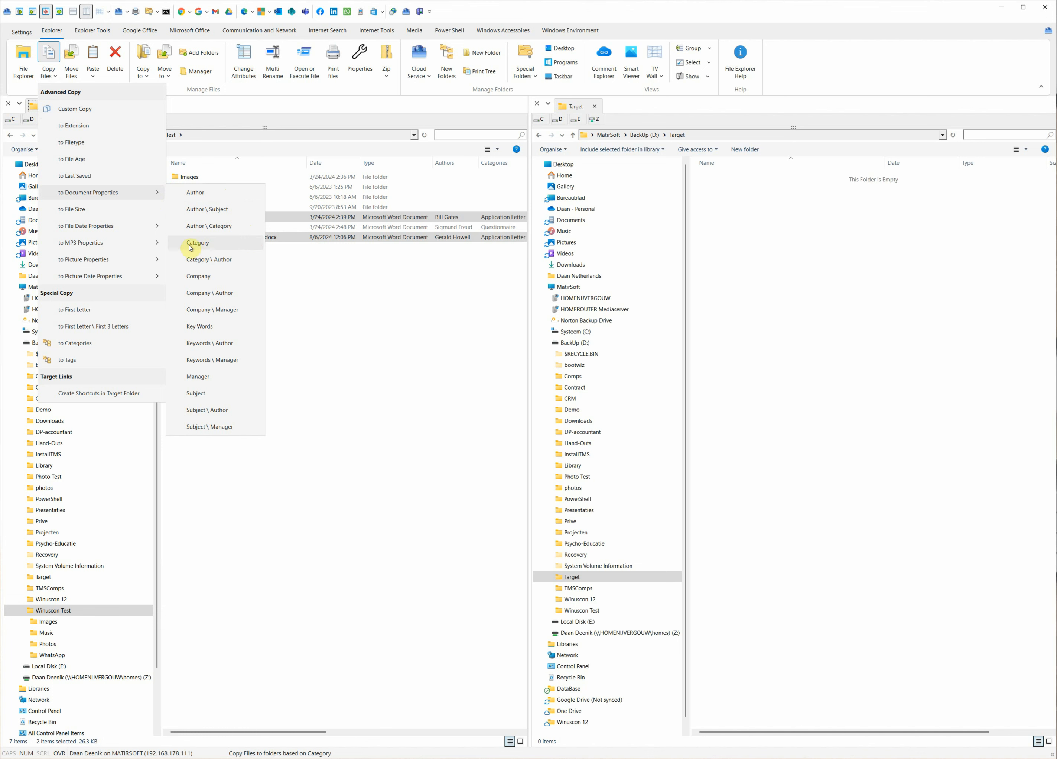
click(243, 245)
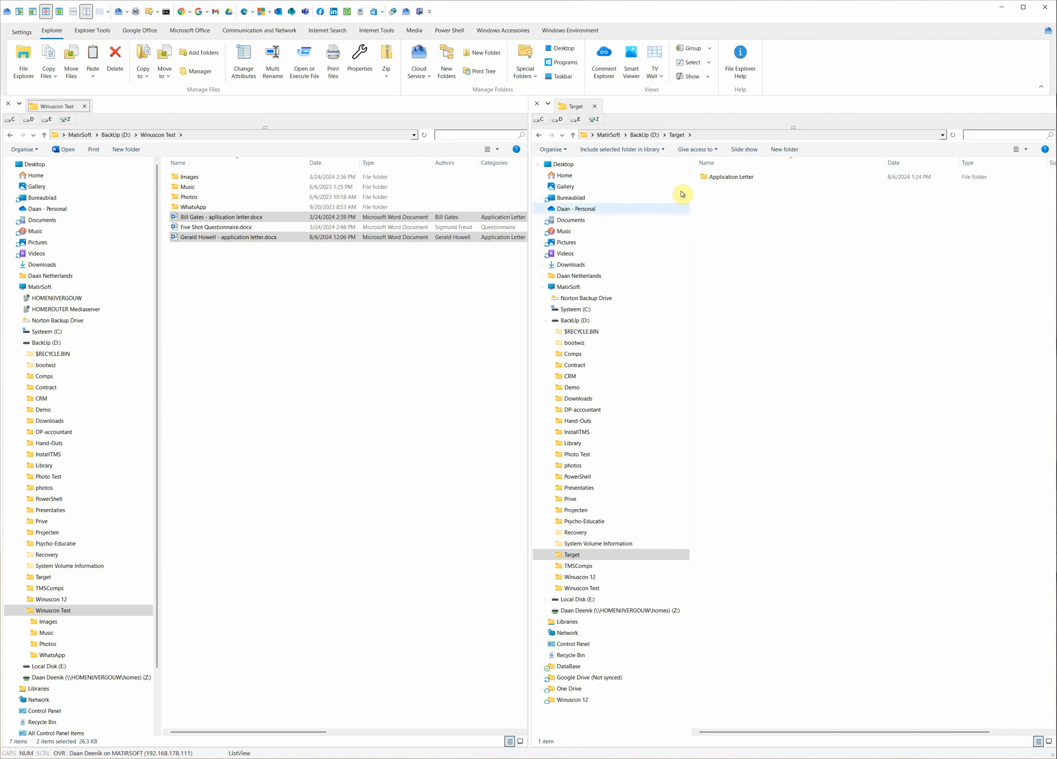
click(496, 238)
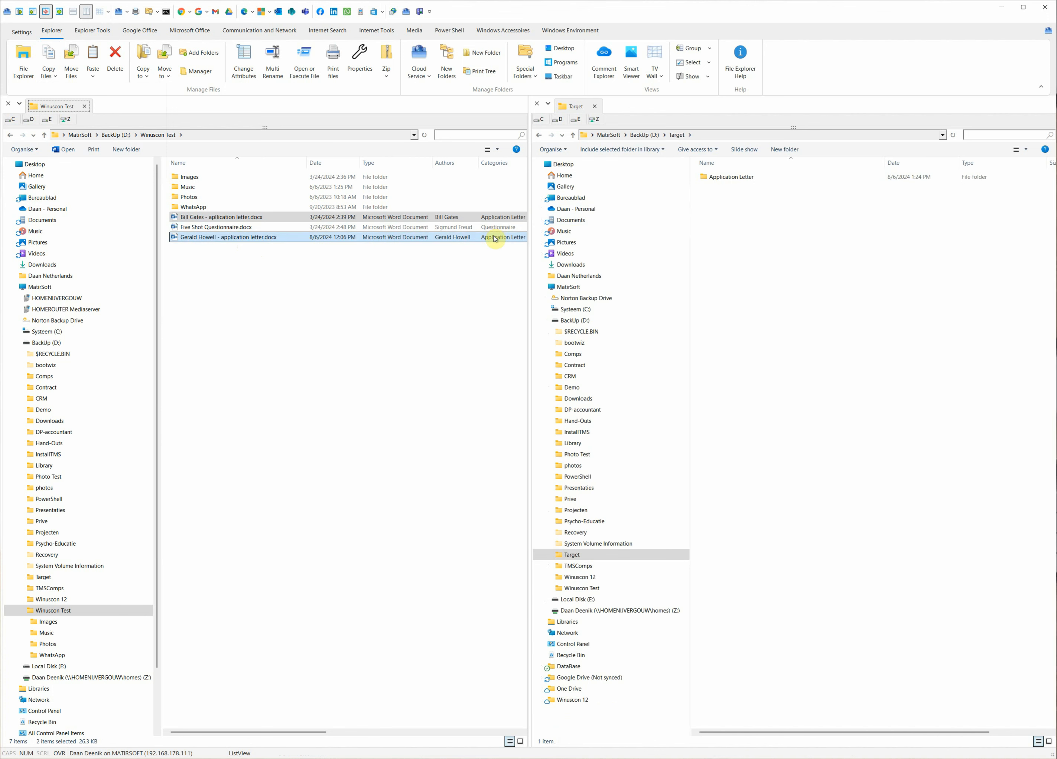
double_click(737, 177)
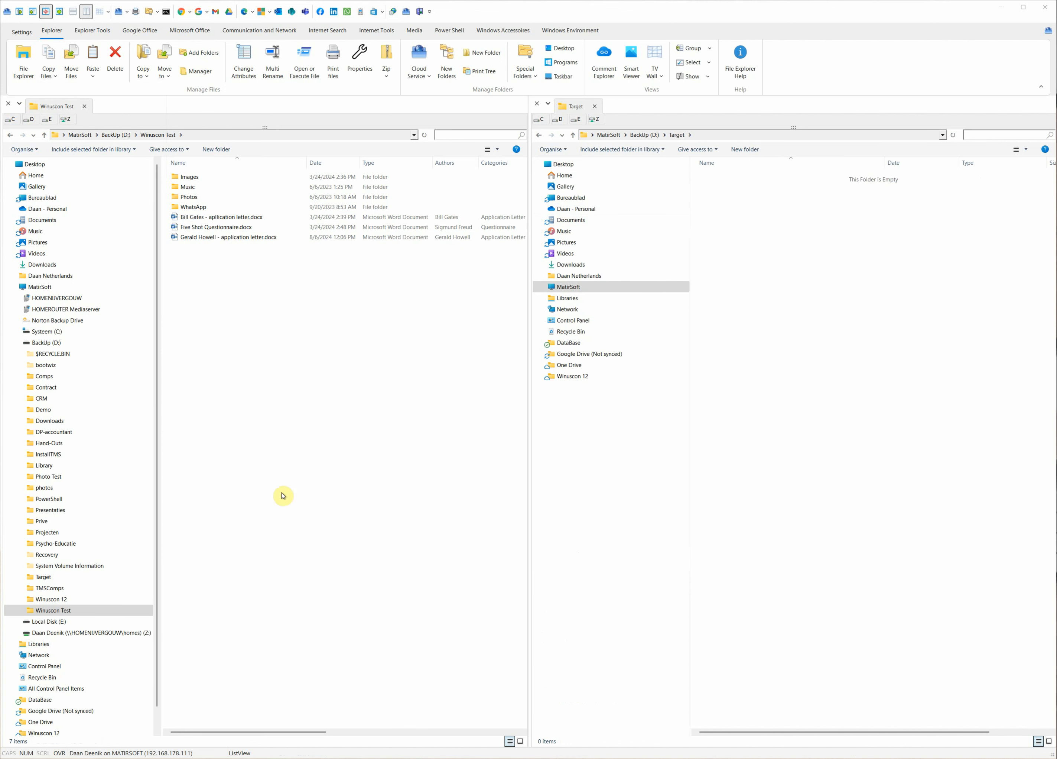
Set the Read Only attribute on the three Word documents in the Winuscon Test folder and check their attributes.
click(189, 220)
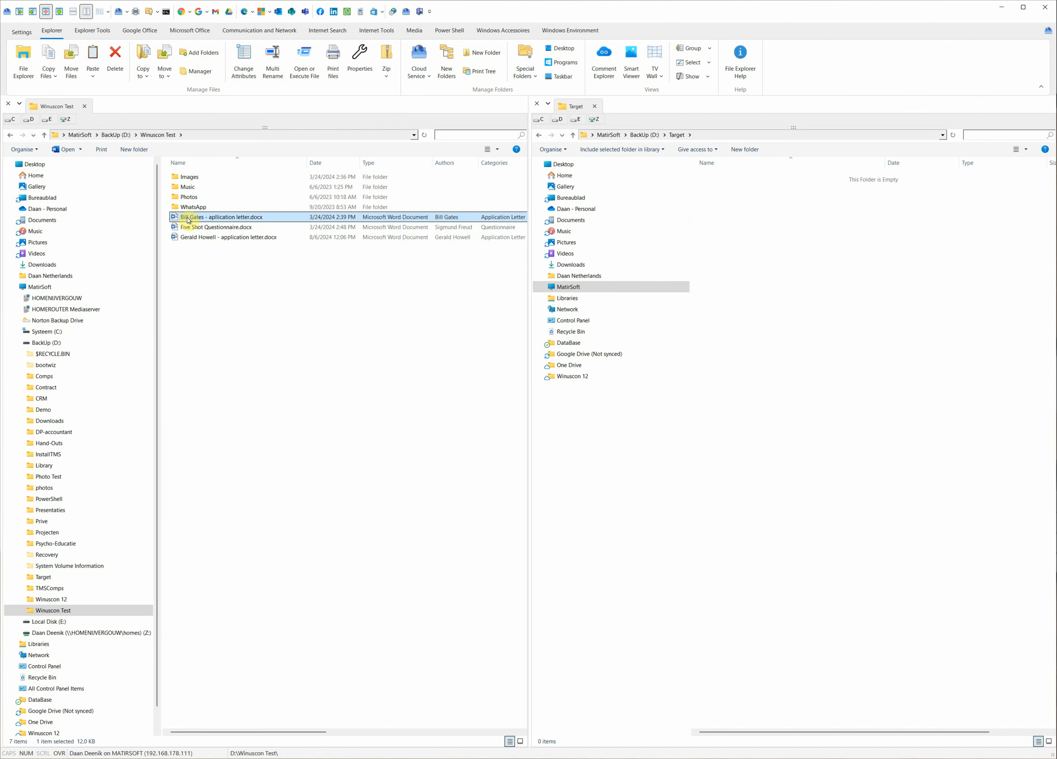
shift+click(188, 239)
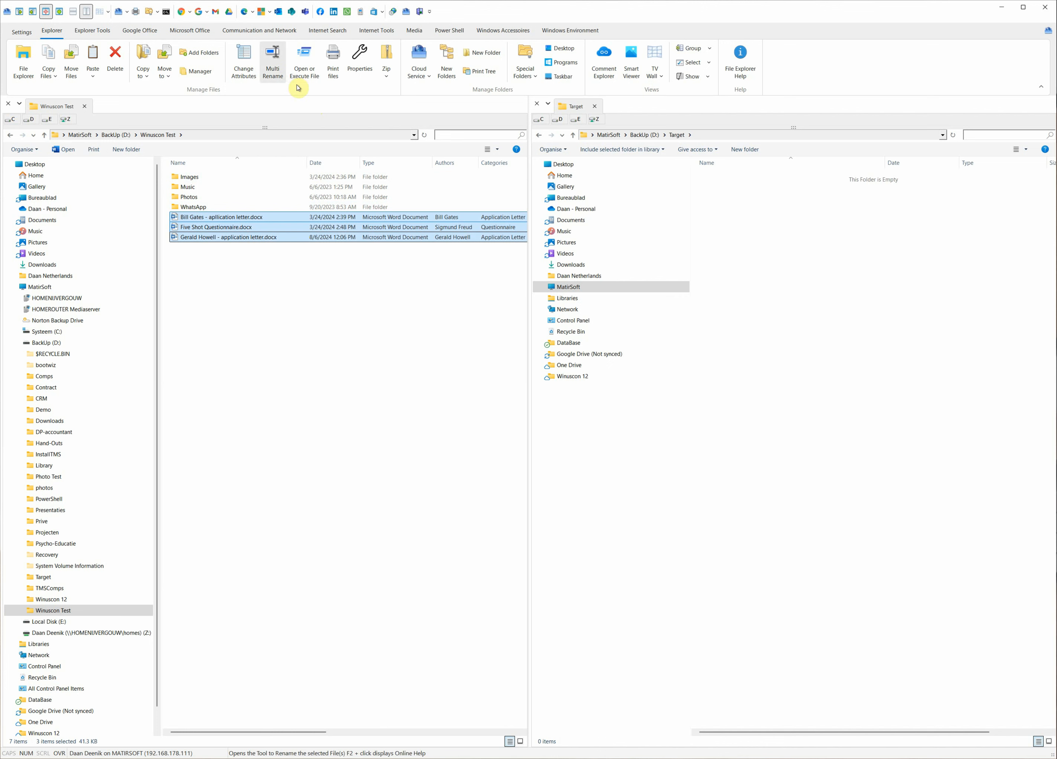
click(239, 74)
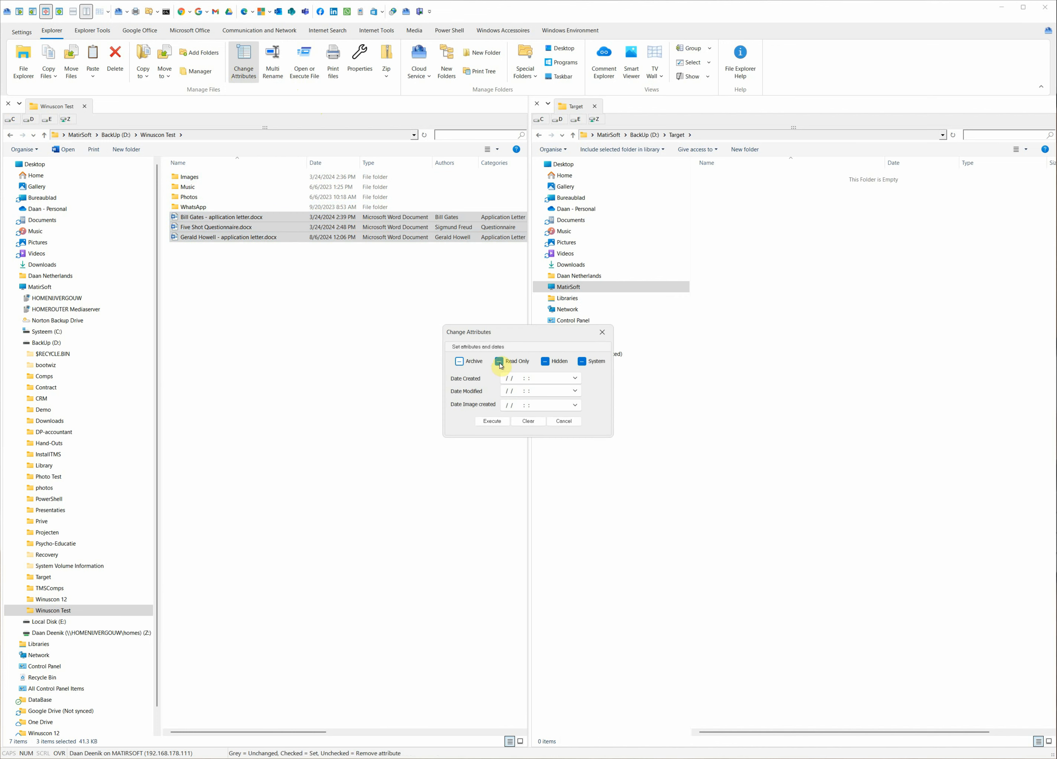
drag(520, 333, 308, 271)
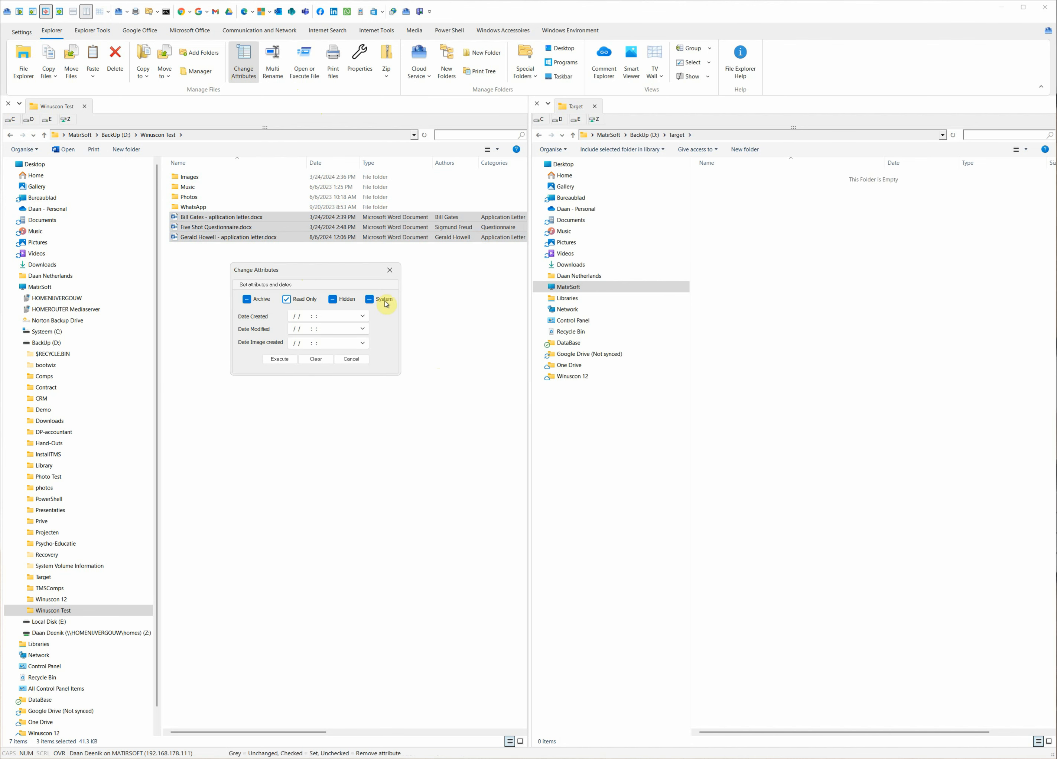
click(283, 360)
click(250, 218)
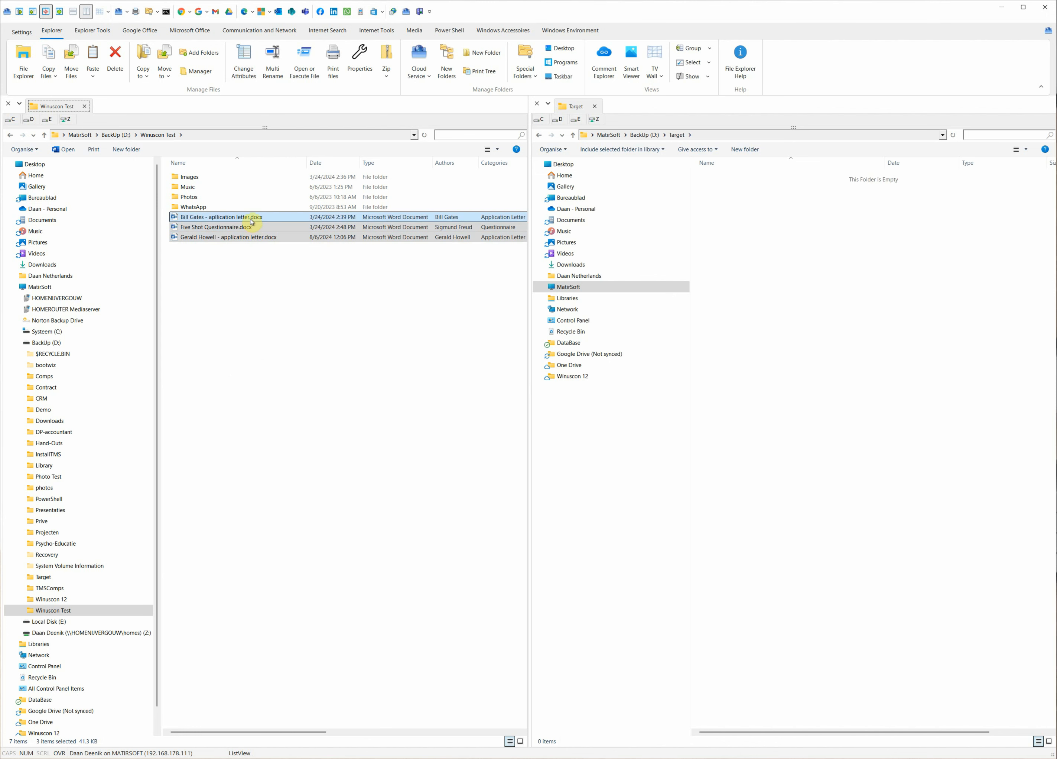
drag(205, 731, 261, 732)
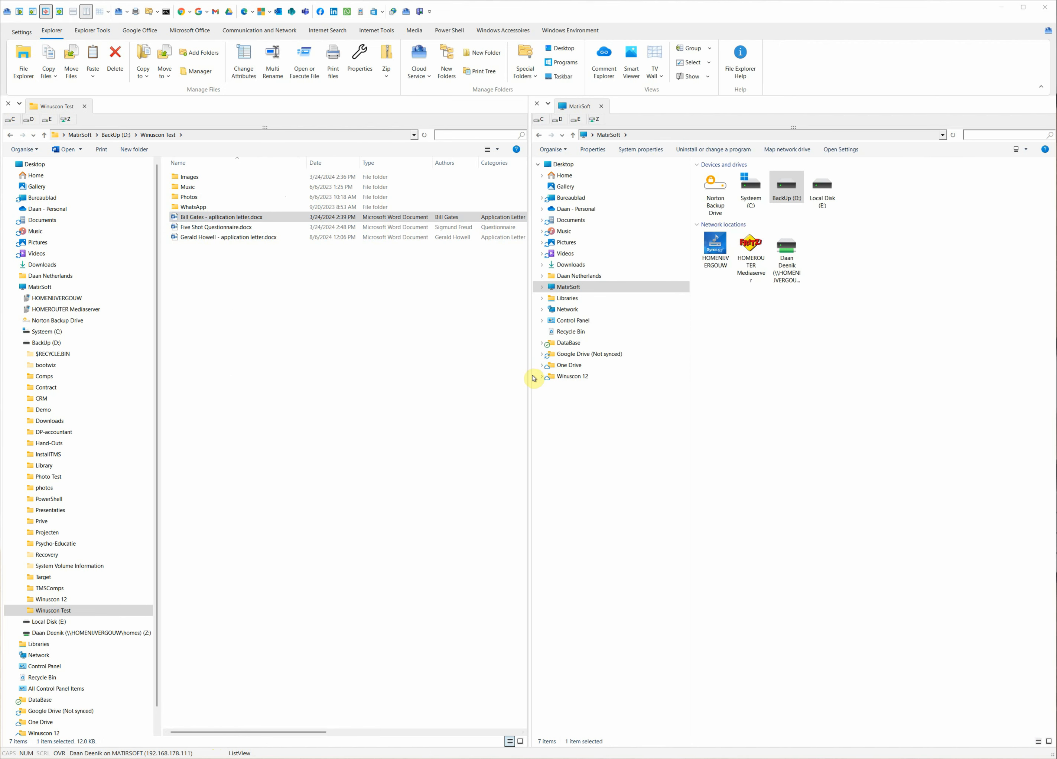
Examine the Set Case, Date Field and Search Text options in Advanced Rename for the three Word documents, without renaming them.
click(208, 240)
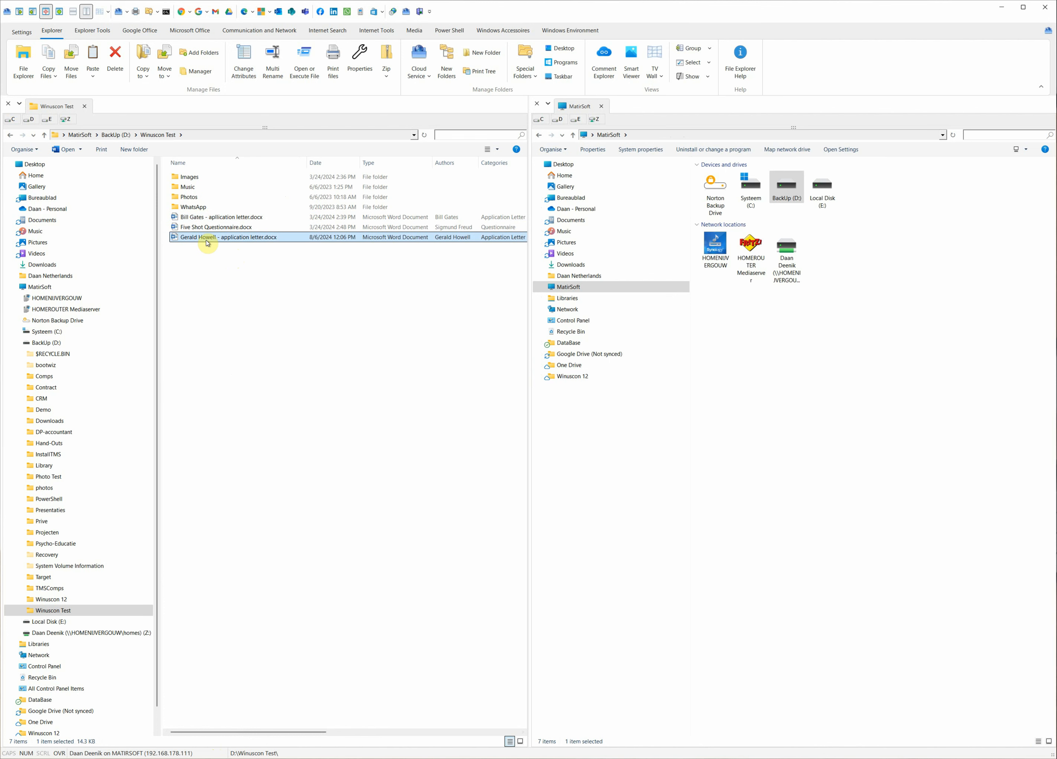
click(207, 218)
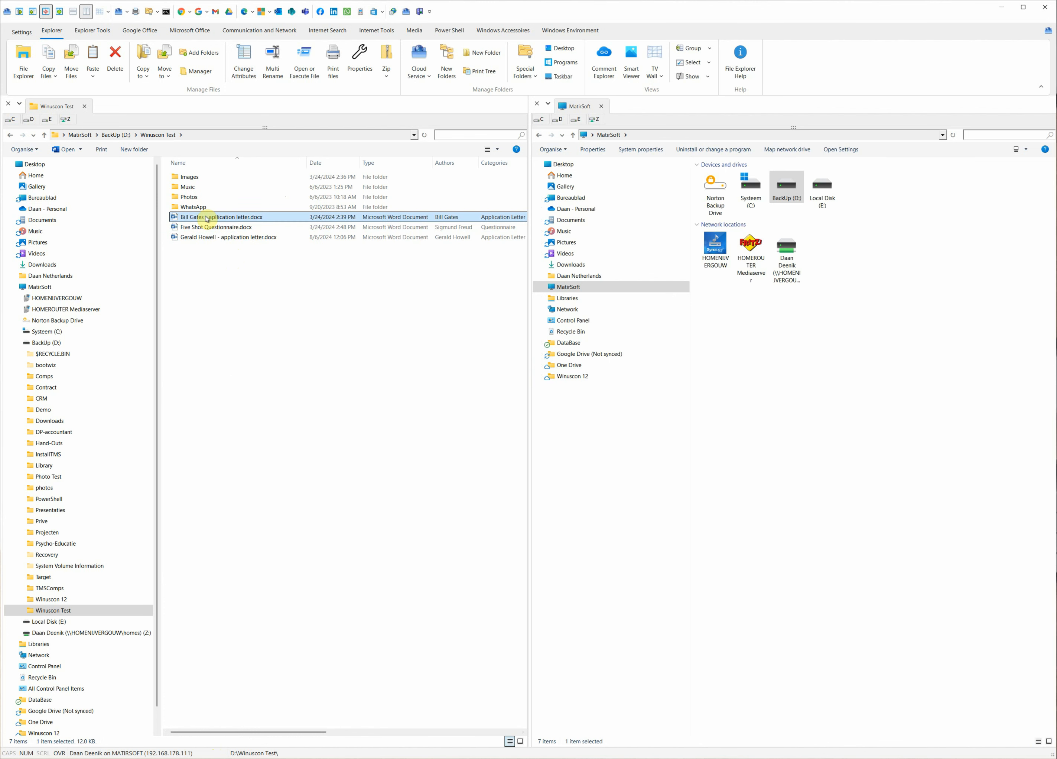
shift+click(202, 239)
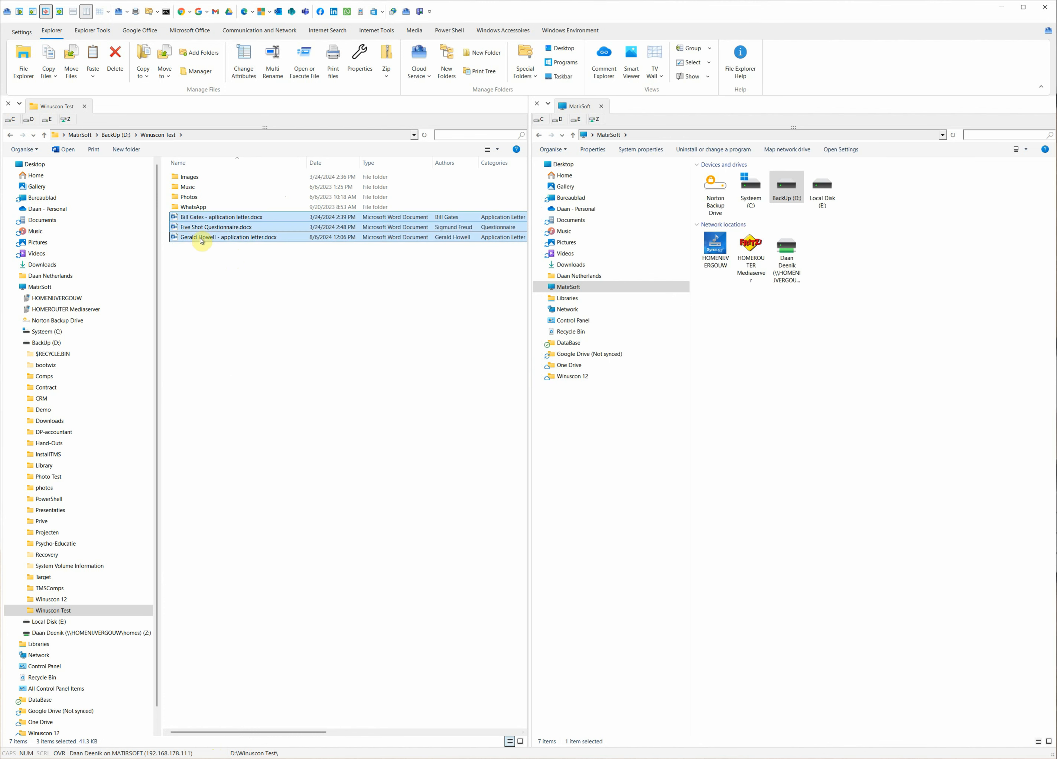
click(274, 78)
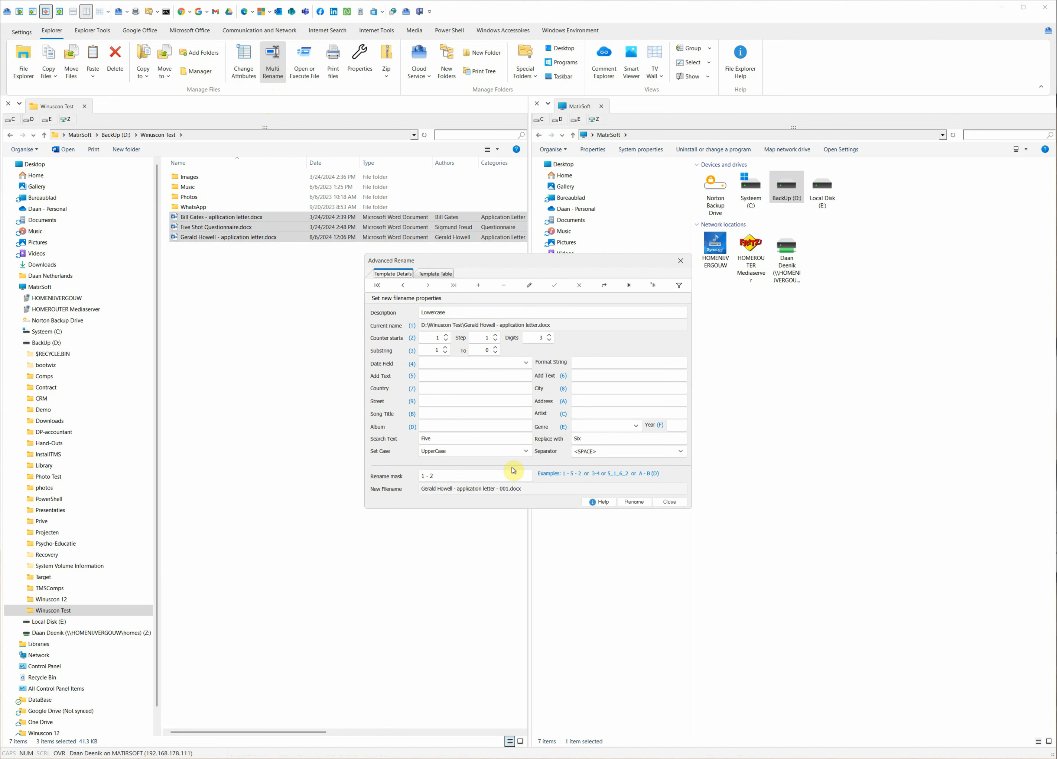
click(526, 452)
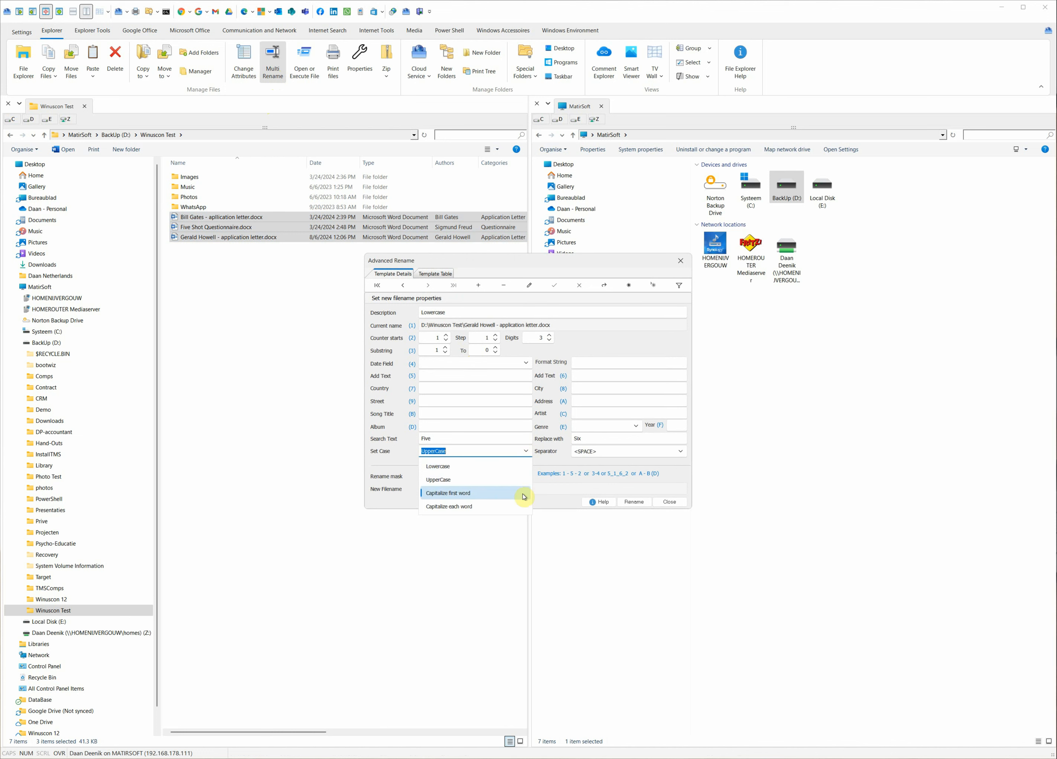
click(453, 375)
click(465, 364)
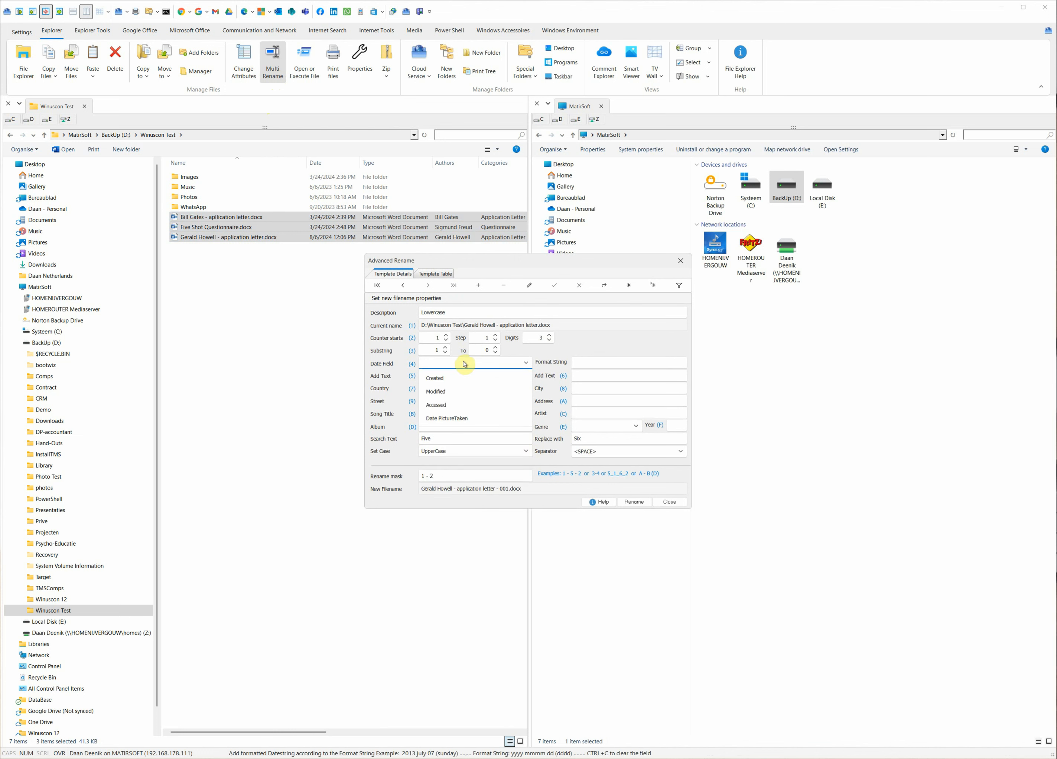
click(451, 438)
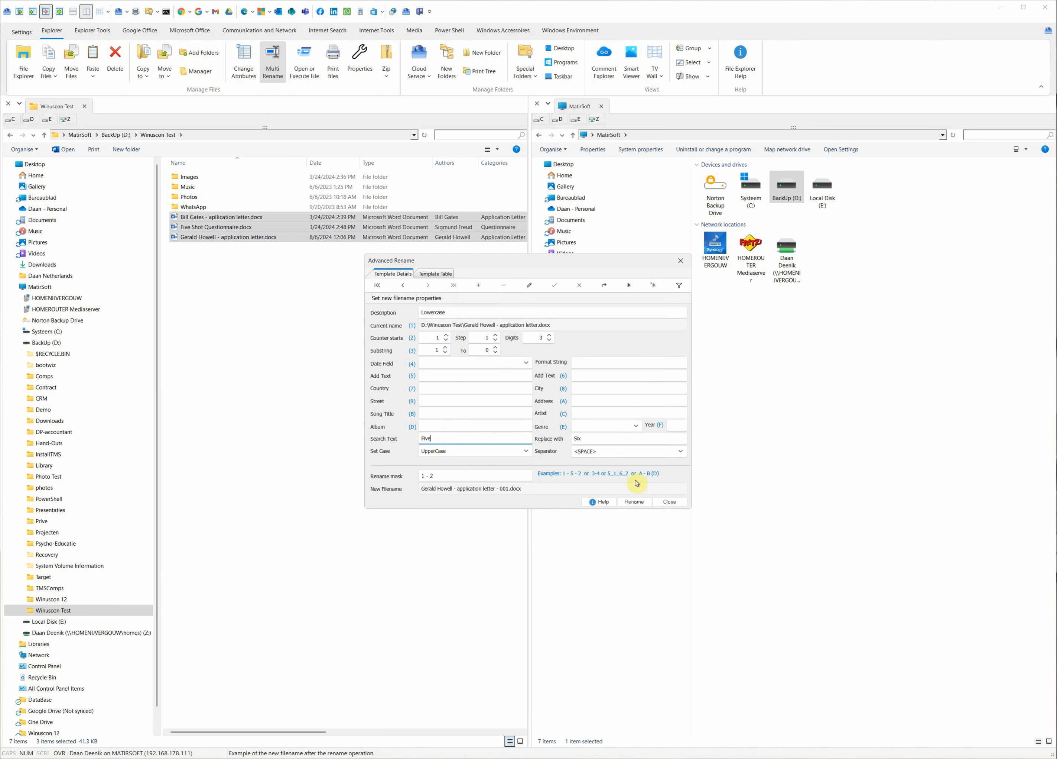
click(667, 501)
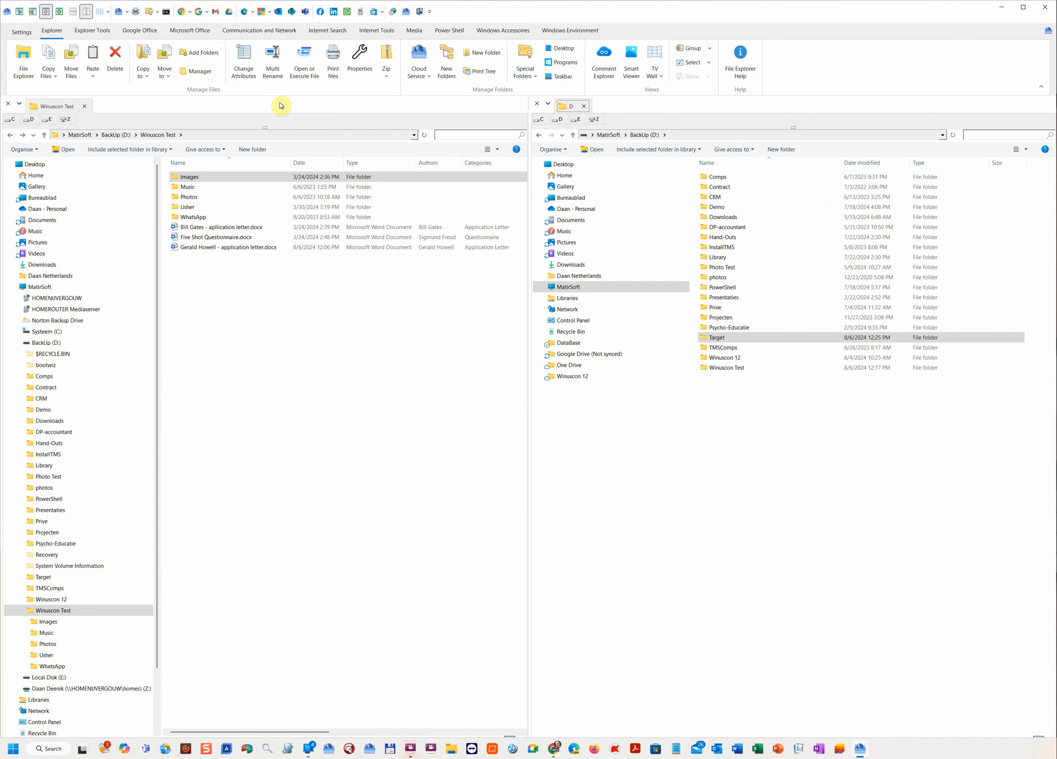
View the file properties of the Bill Gates application letter and the save dialog for zipping it, dismissing both.
click(204, 228)
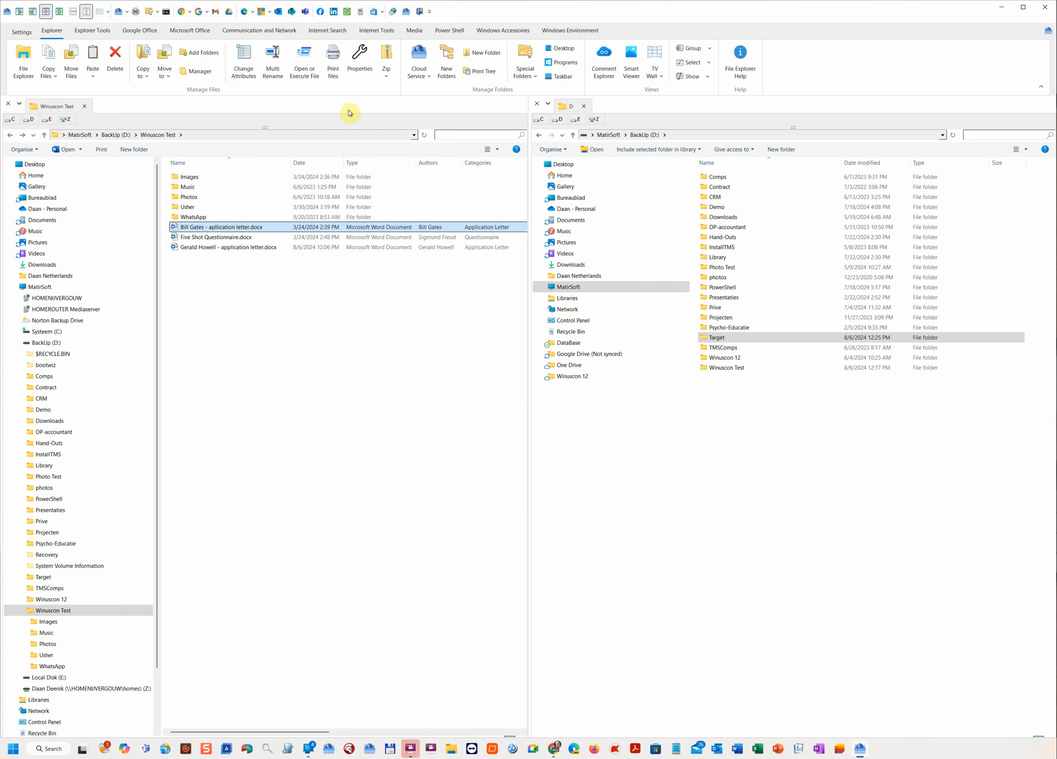
click(360, 58)
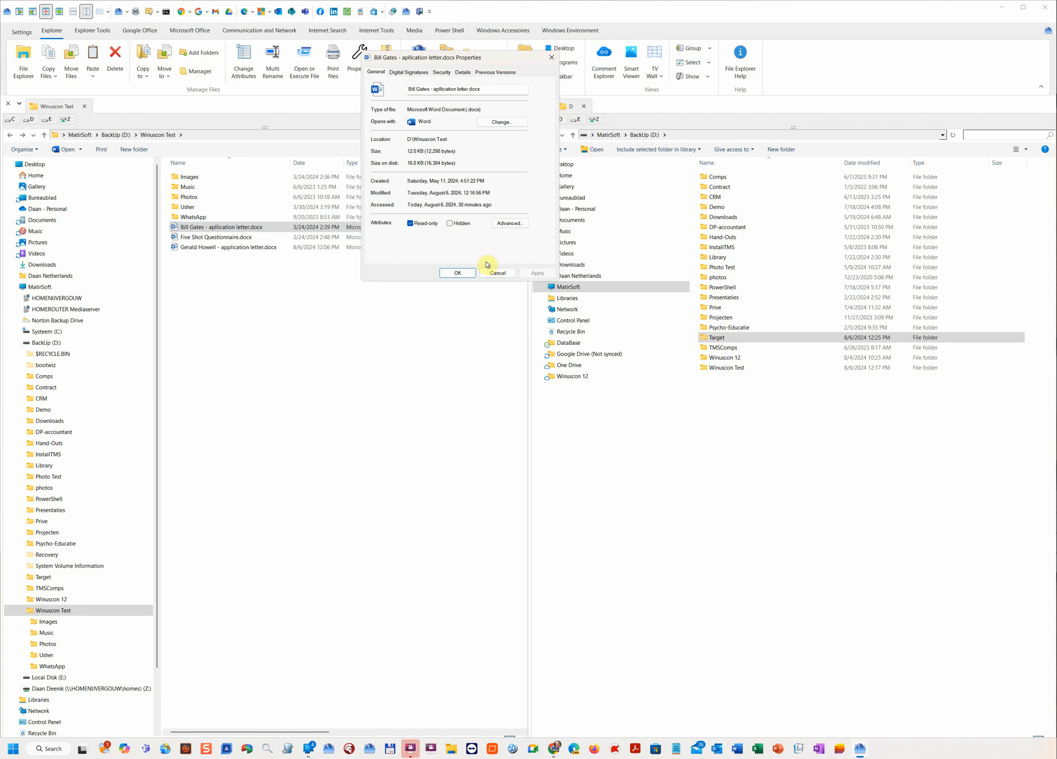
click(496, 272)
click(388, 59)
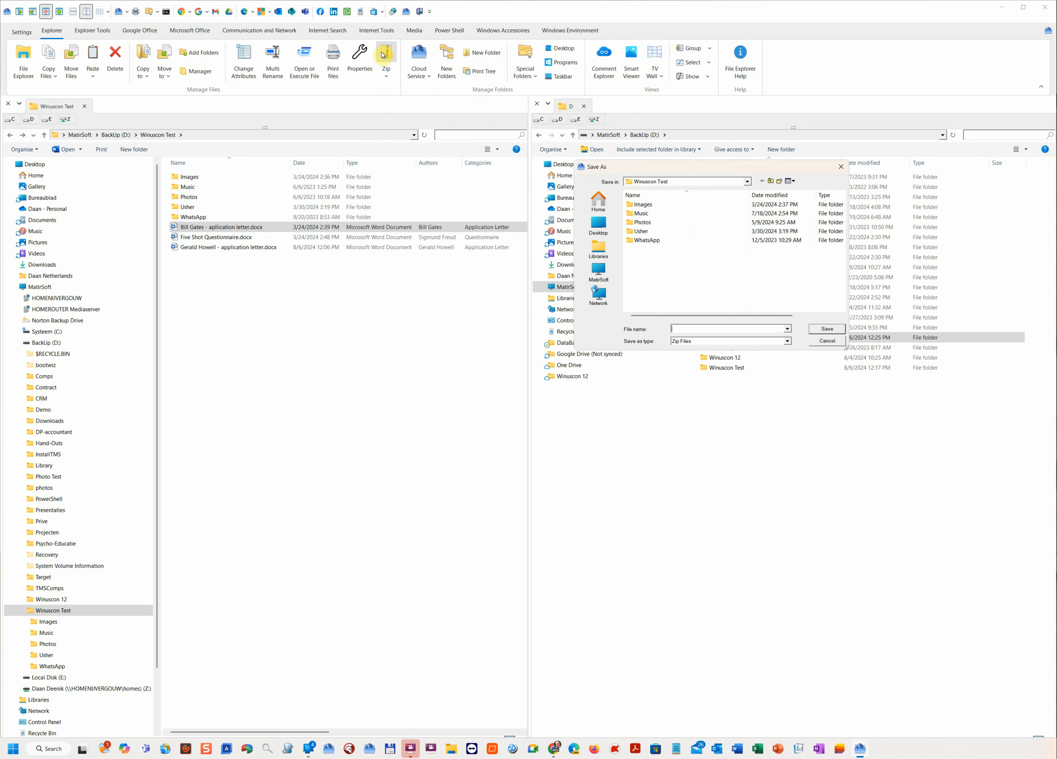
click(825, 340)
Open Google Drive from the cloud services and upload Five Shot Questionnaire.docx to its MatirSoft folder.
click(246, 251)
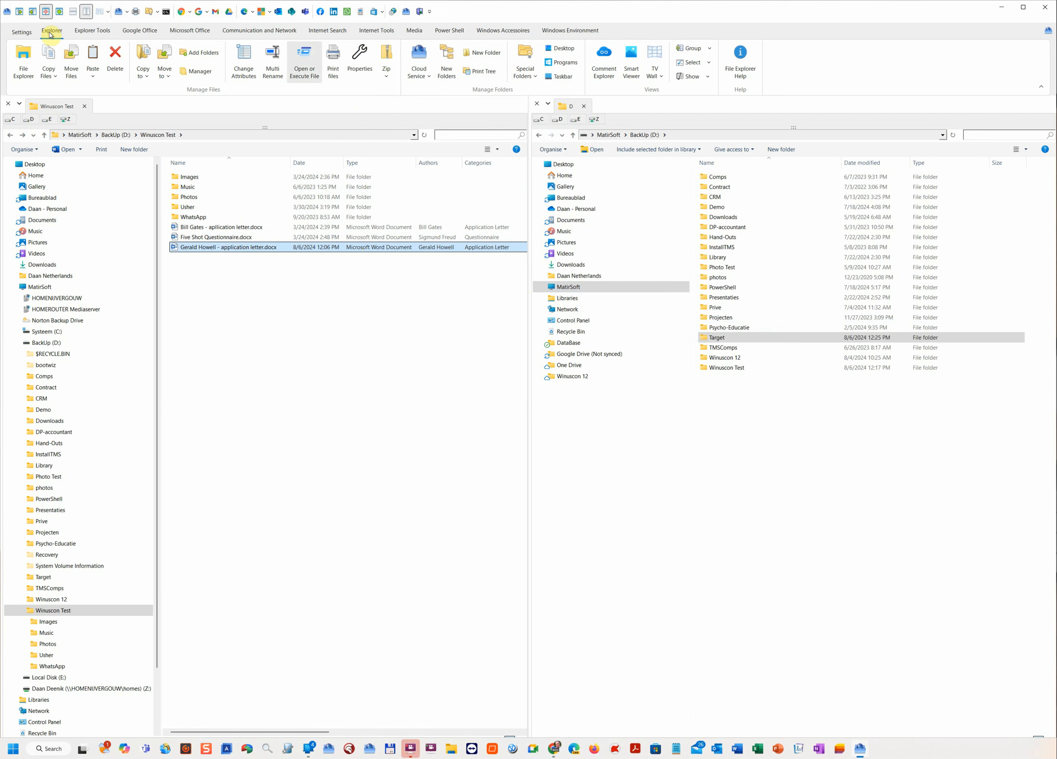
click(430, 74)
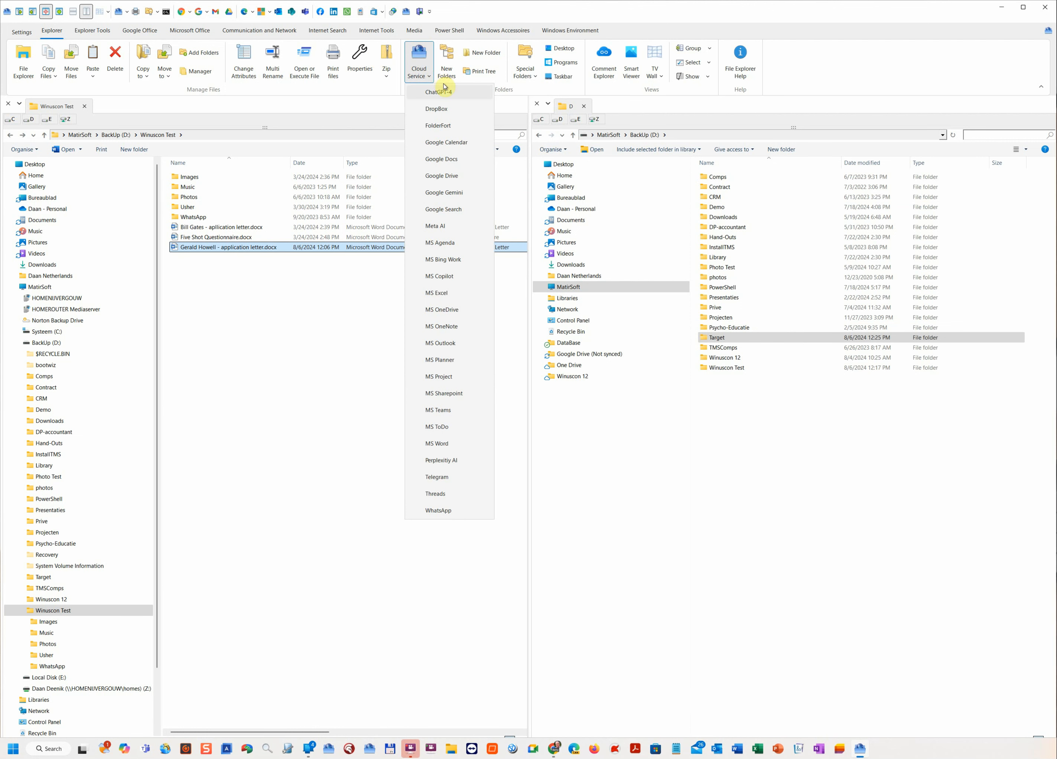
click(472, 176)
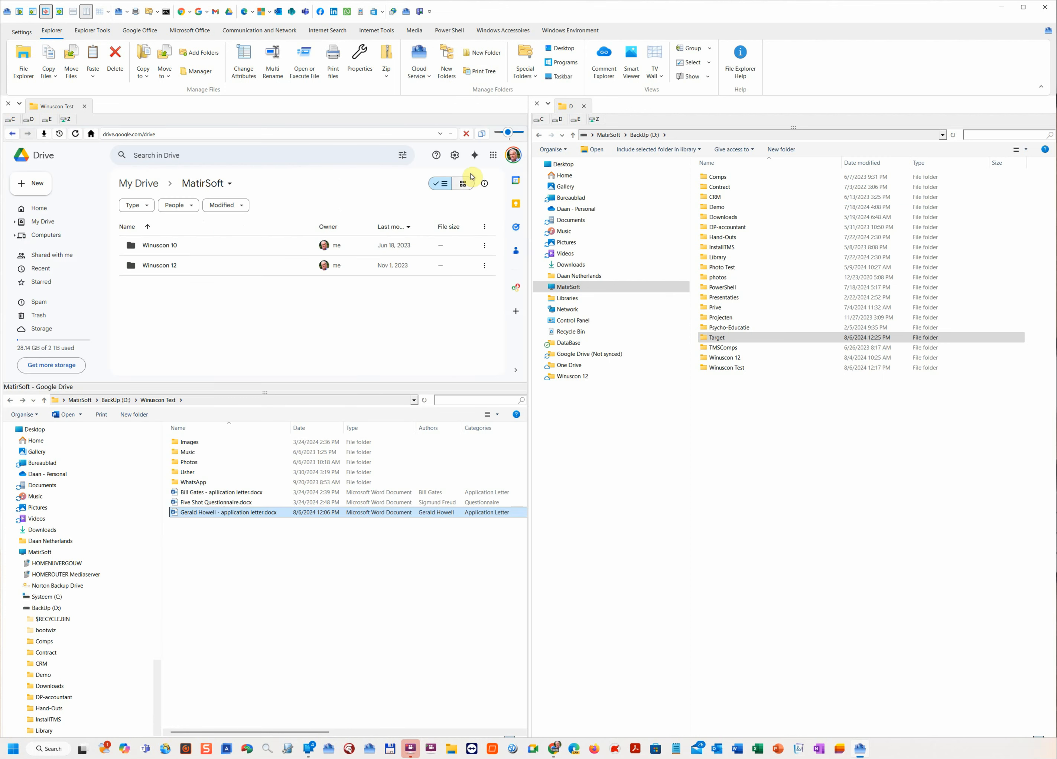
ctrl+click(193, 502)
drag(193, 503, 149, 269)
double_click(149, 269)
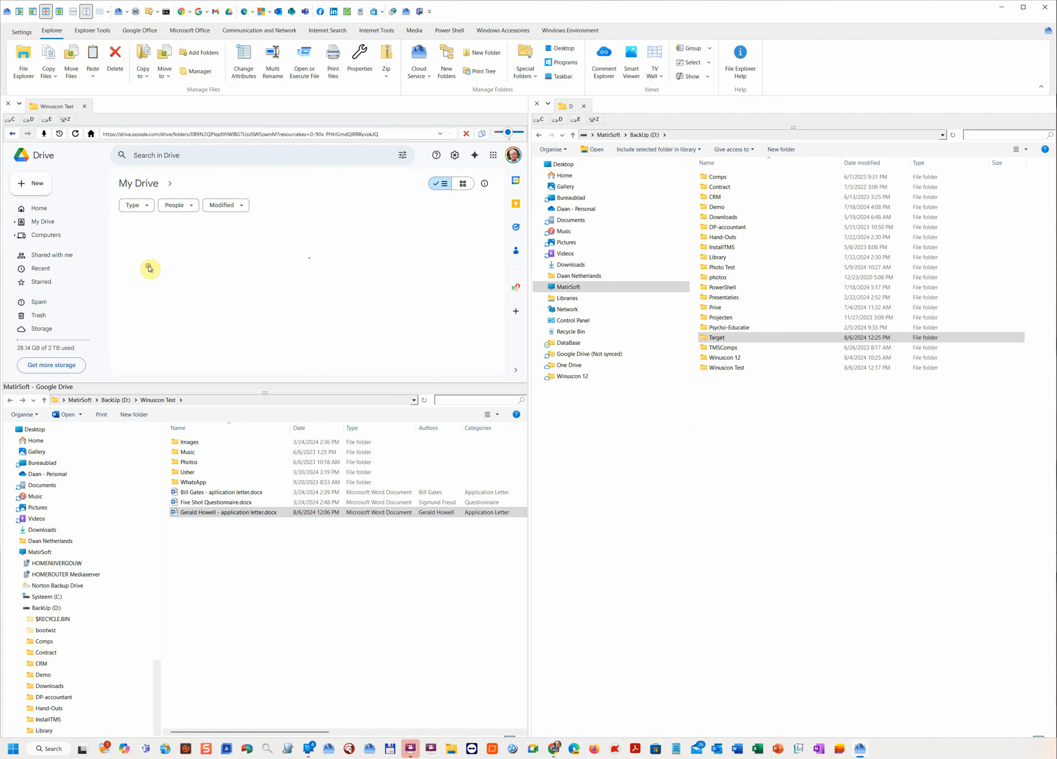
click(192, 502)
drag(193, 502, 172, 348)
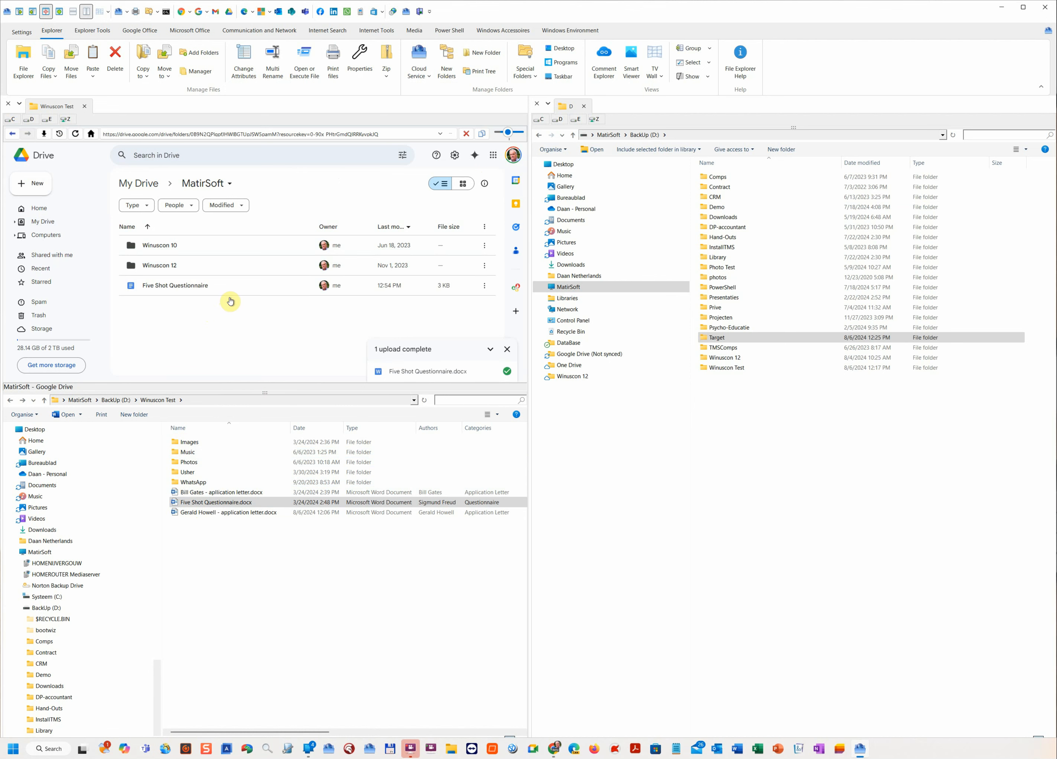
Open Google Calendar from the cloud services and start a new event on Aug 6, 2024 from 13:00 to 14:00.
click(420, 67)
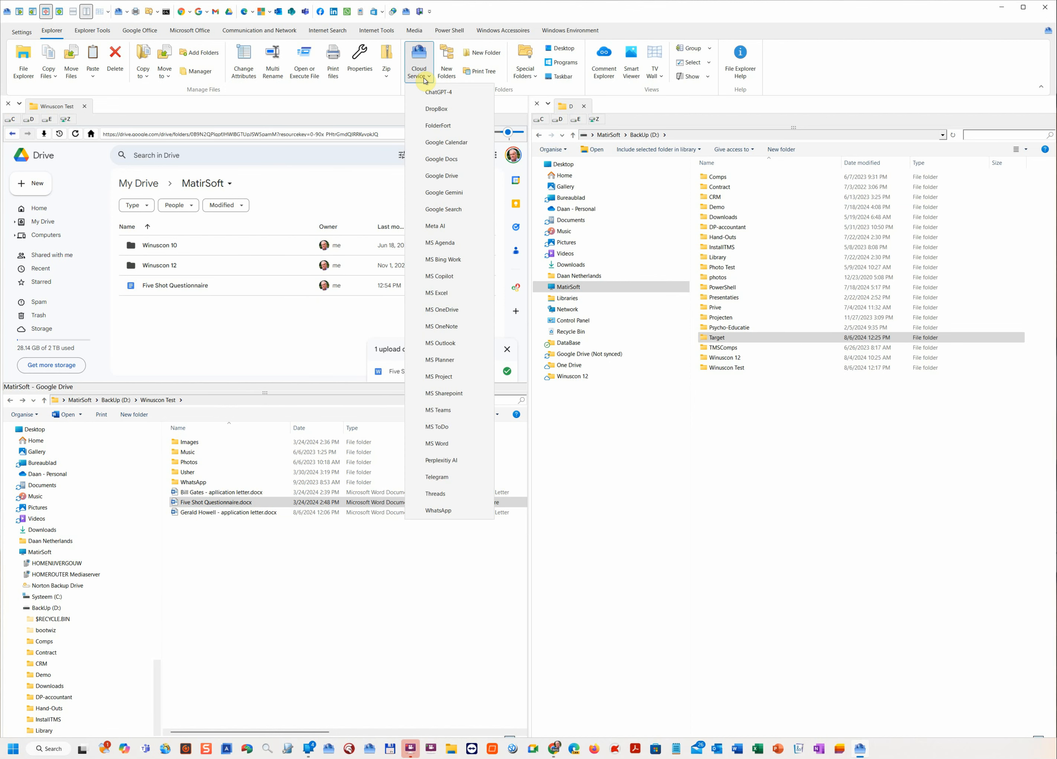
click(467, 144)
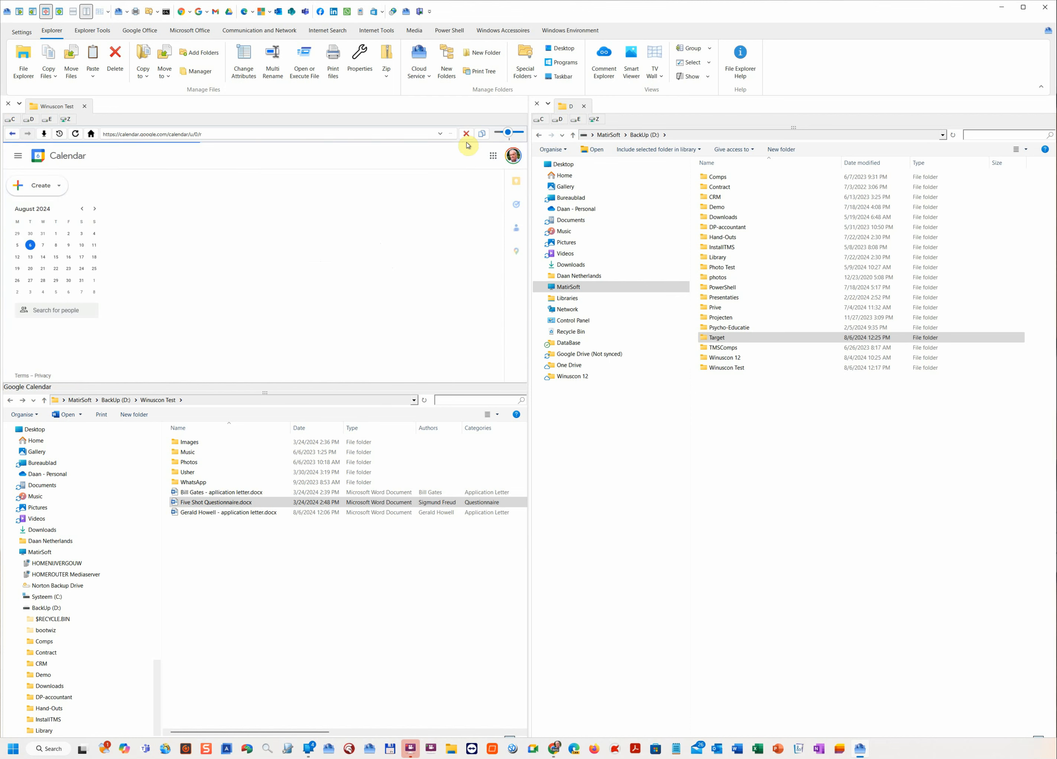
click(148, 313)
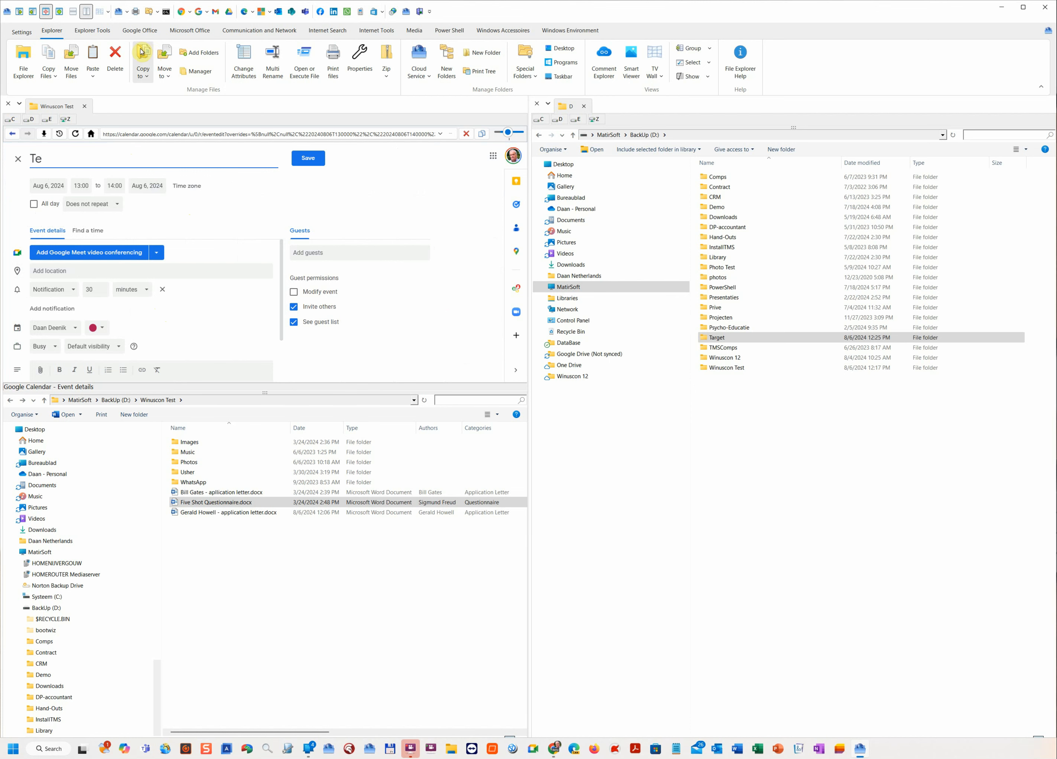
click(29, 33)
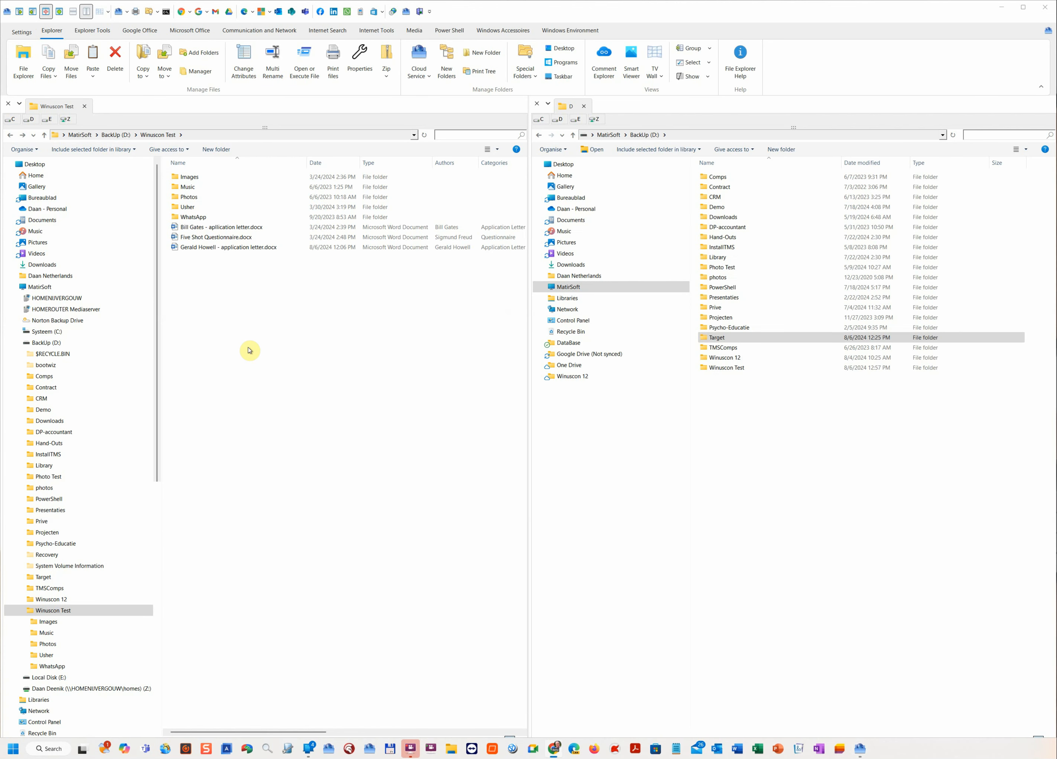
Create the main folders and subfolders of the WA Groups template in the Winuscon Test folder.
click(446, 62)
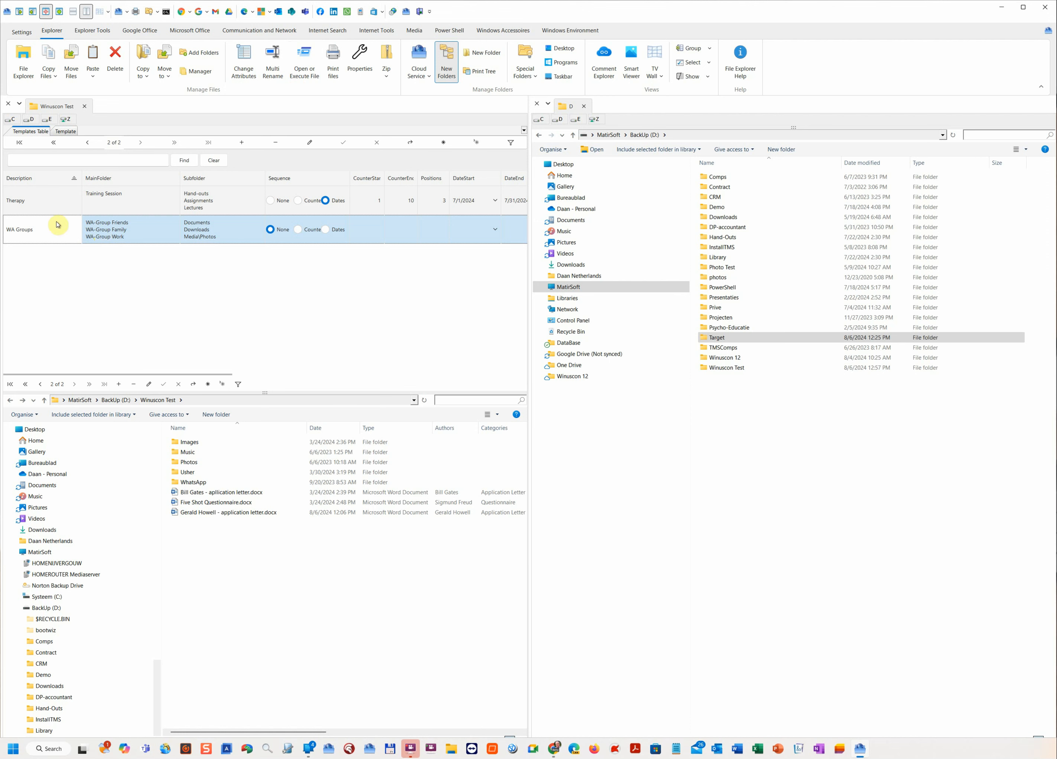
click(64, 131)
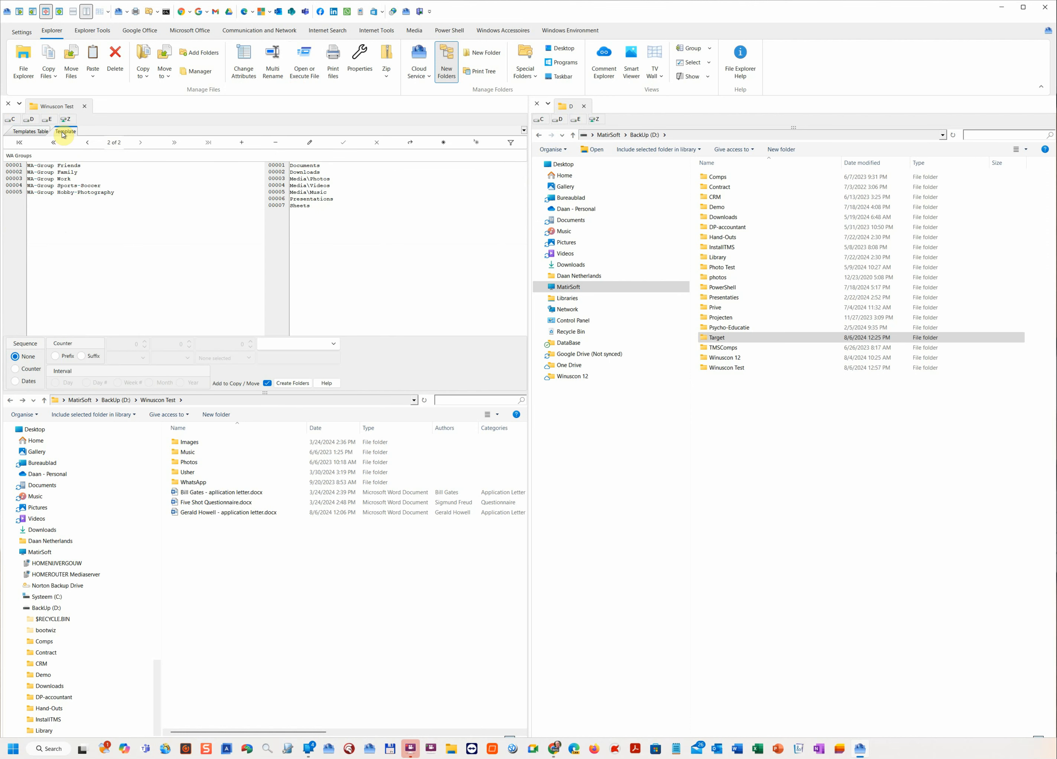
click(292, 384)
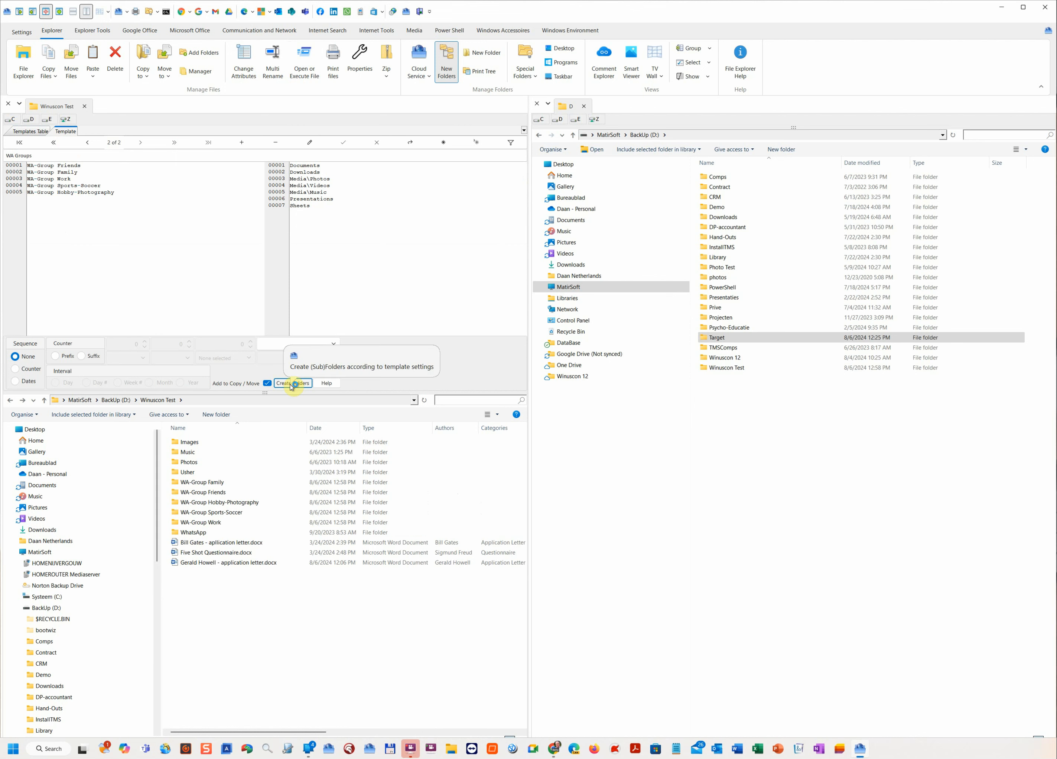
Open the WA-Group Family folder and examine the subfolders created from the template.
double_click(220, 481)
click(220, 483)
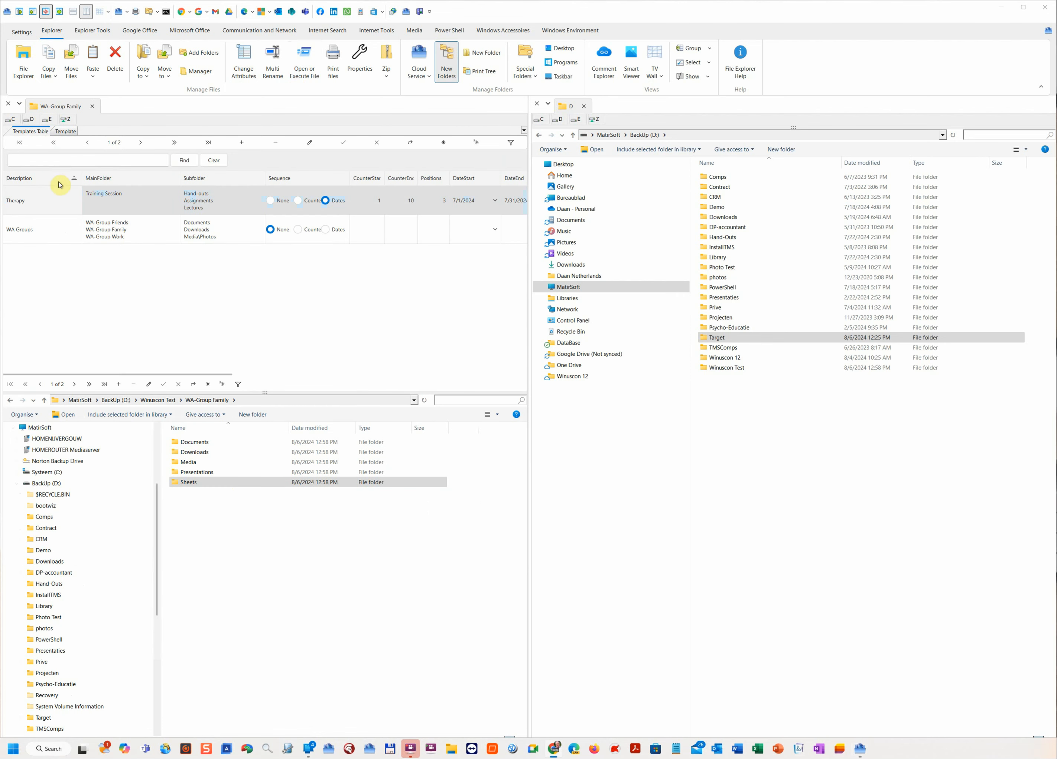
Create the Therapy template's dated Training Session folders in Winuscon Test for Mondays and Thursdays from 7/1/2024 to 7/31/2024.
click(66, 131)
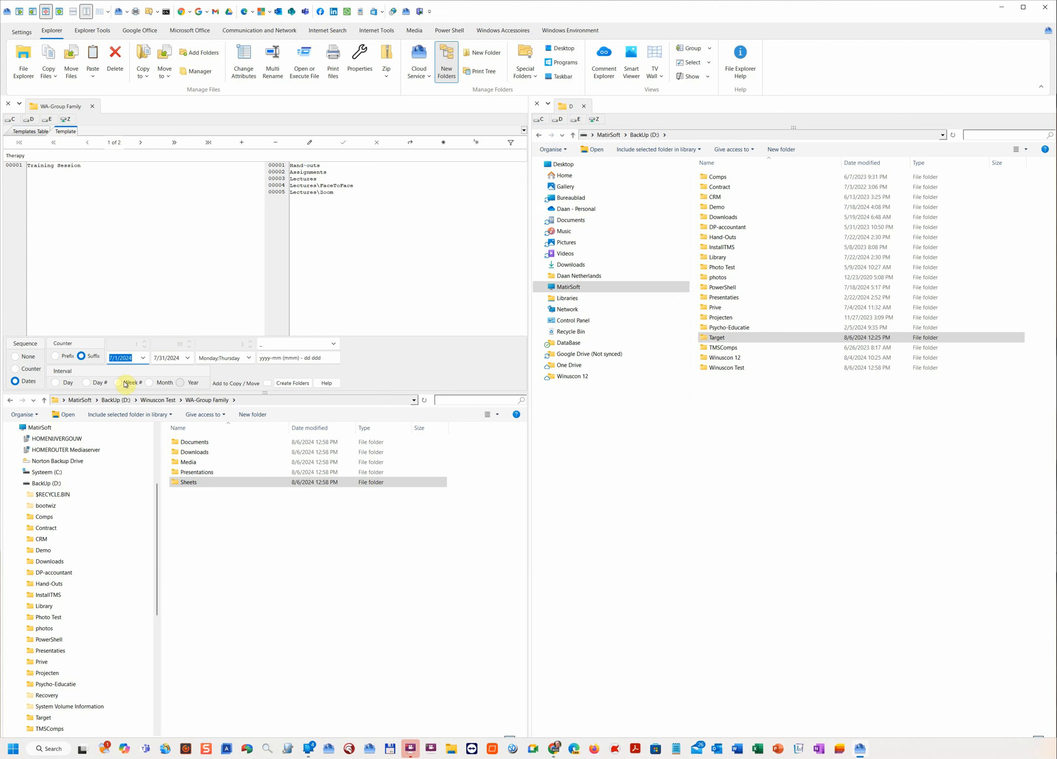
click(249, 357)
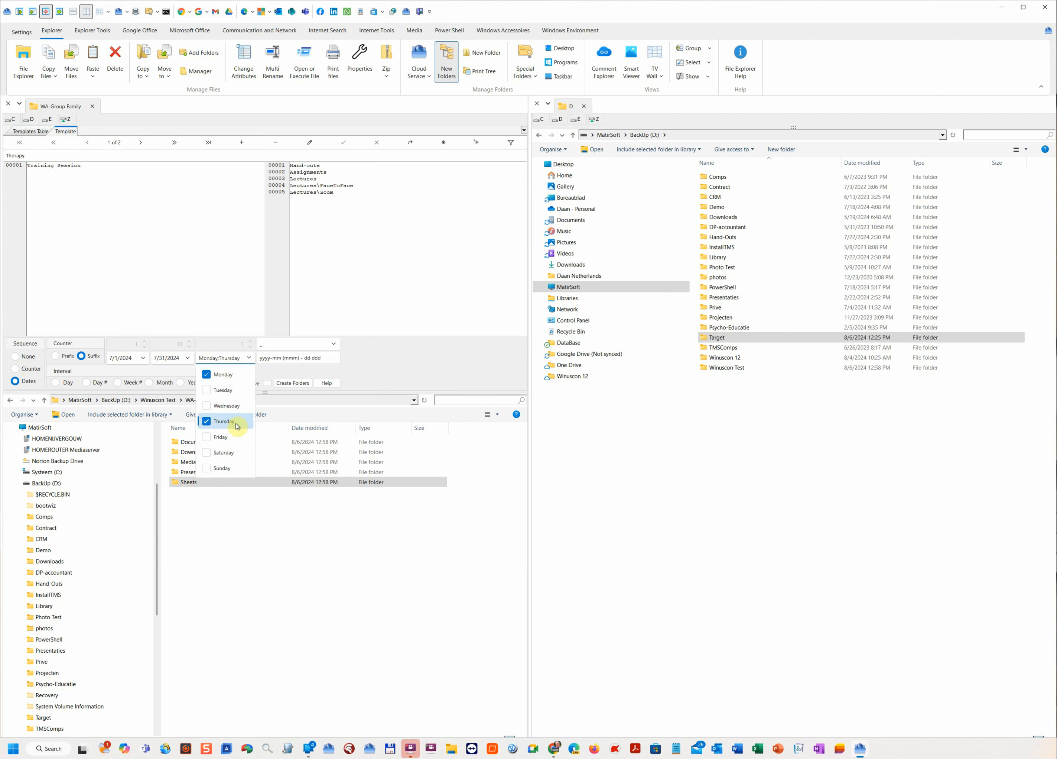
click(267, 548)
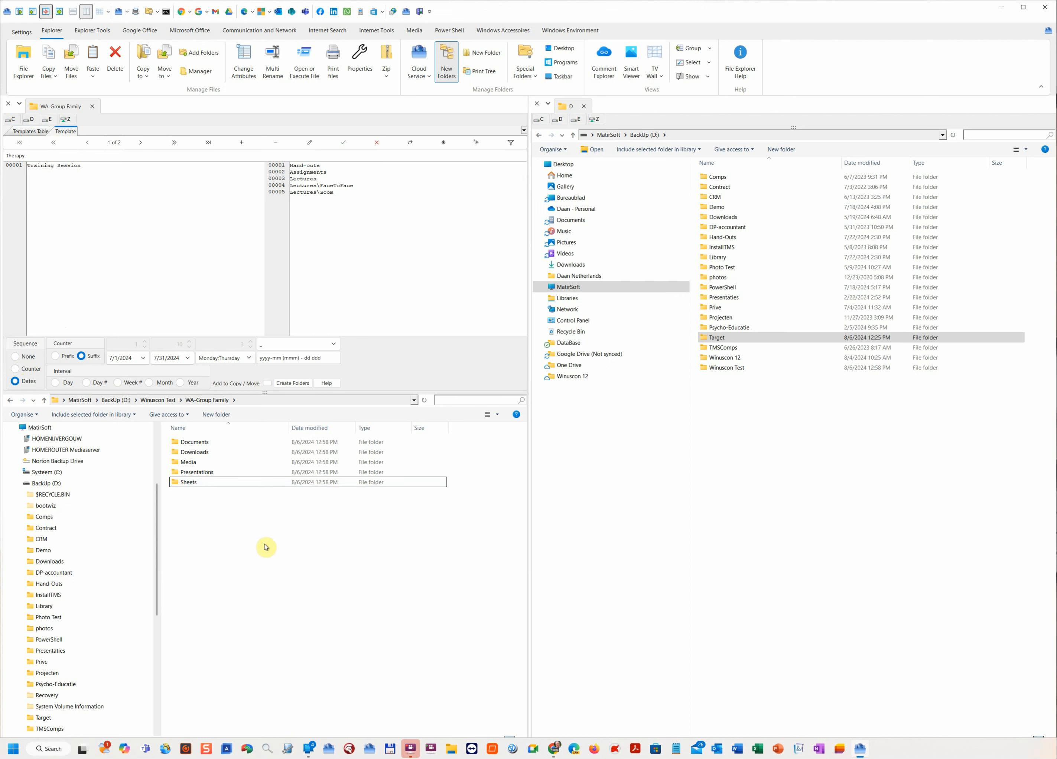
click(291, 385)
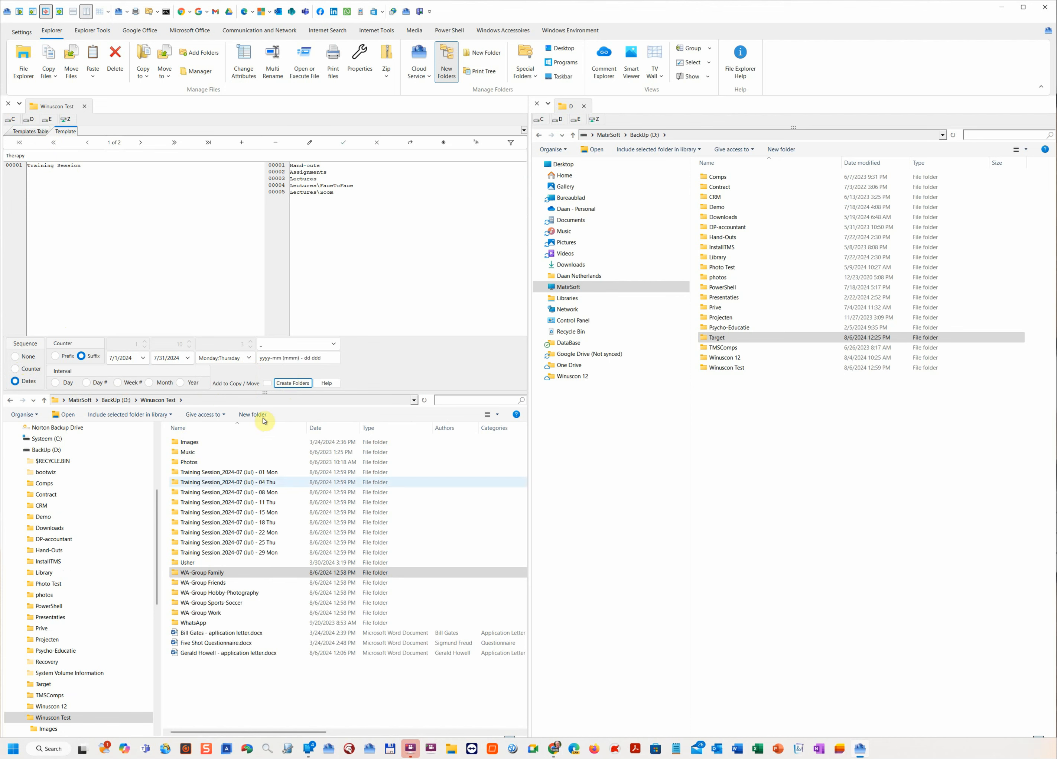
Open the Training Session folder for Monday 1 July 2024 and inspect its subfolders.
click(240, 472)
double_click(239, 472)
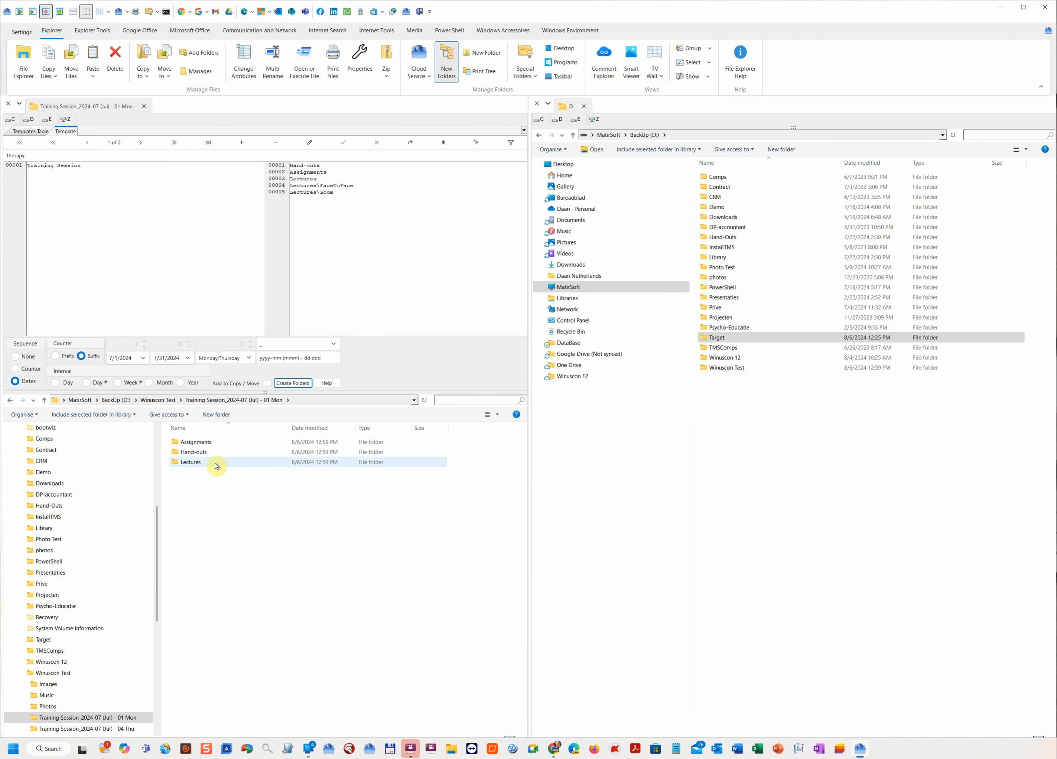
click(200, 444)
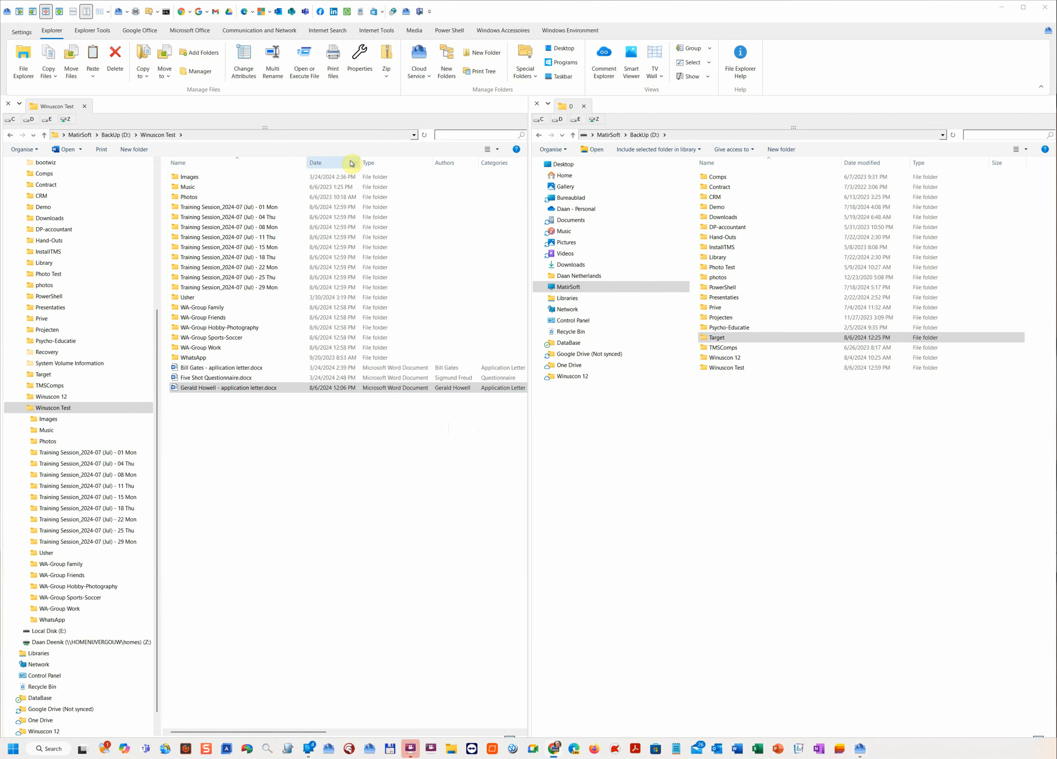
Expand the 01 Mon training session folder and its Lectures subfolder in Print Tree and preview the printout.
click(483, 72)
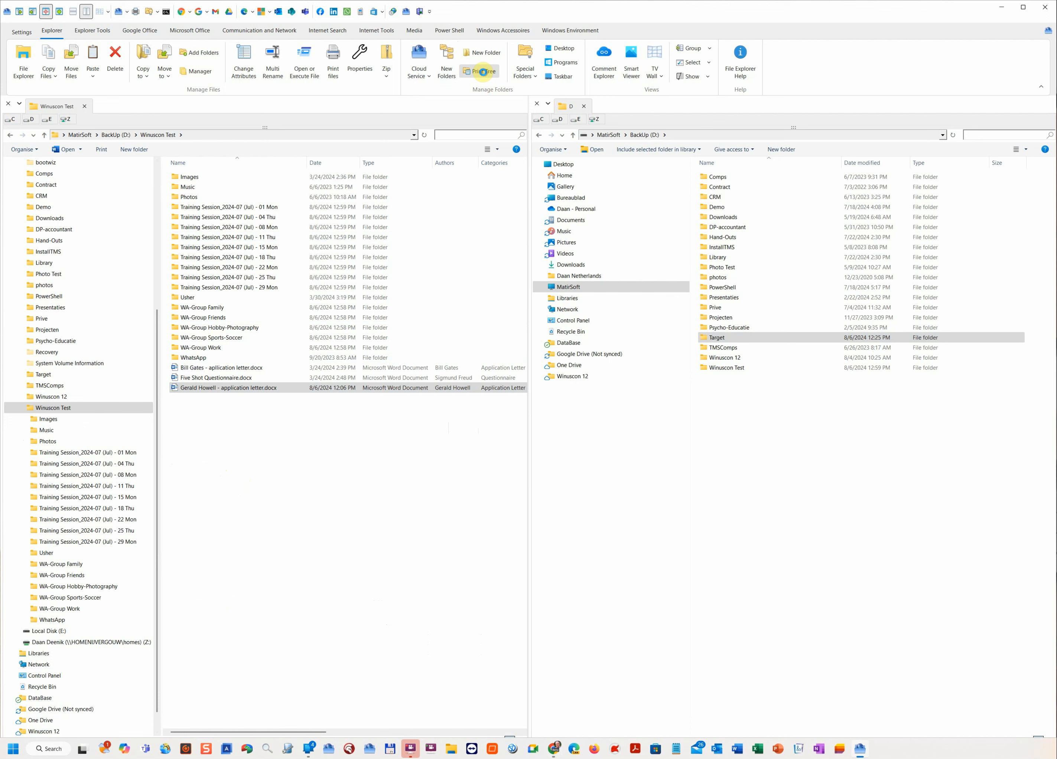
click(330, 164)
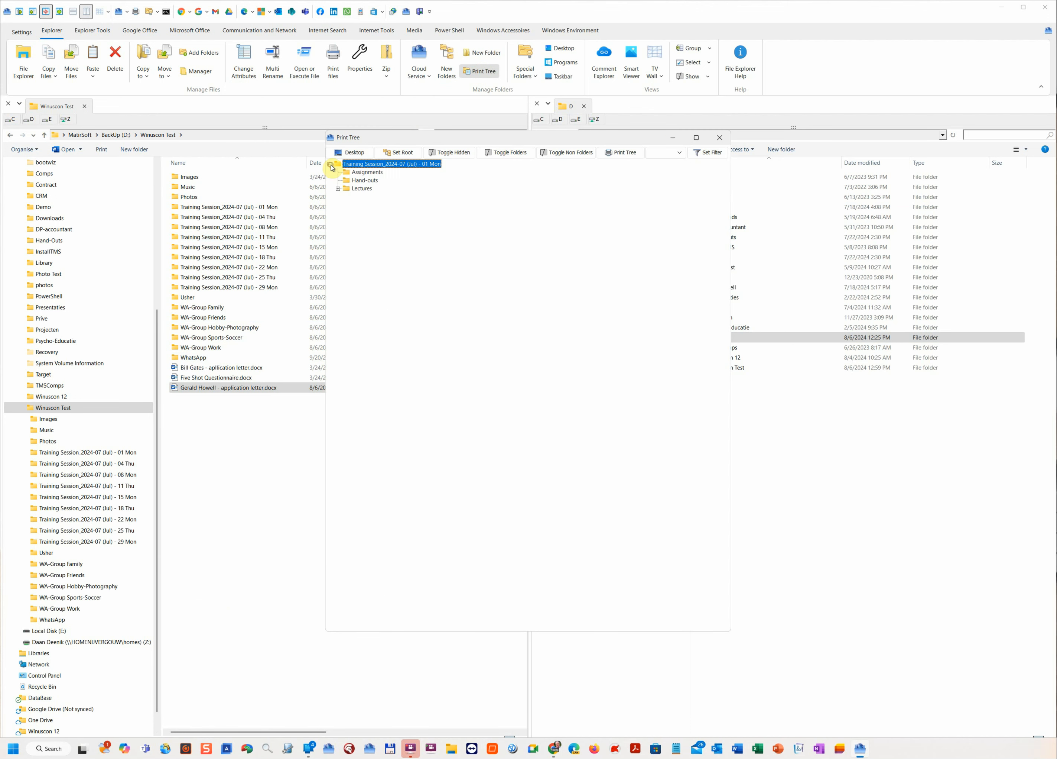
click(338, 189)
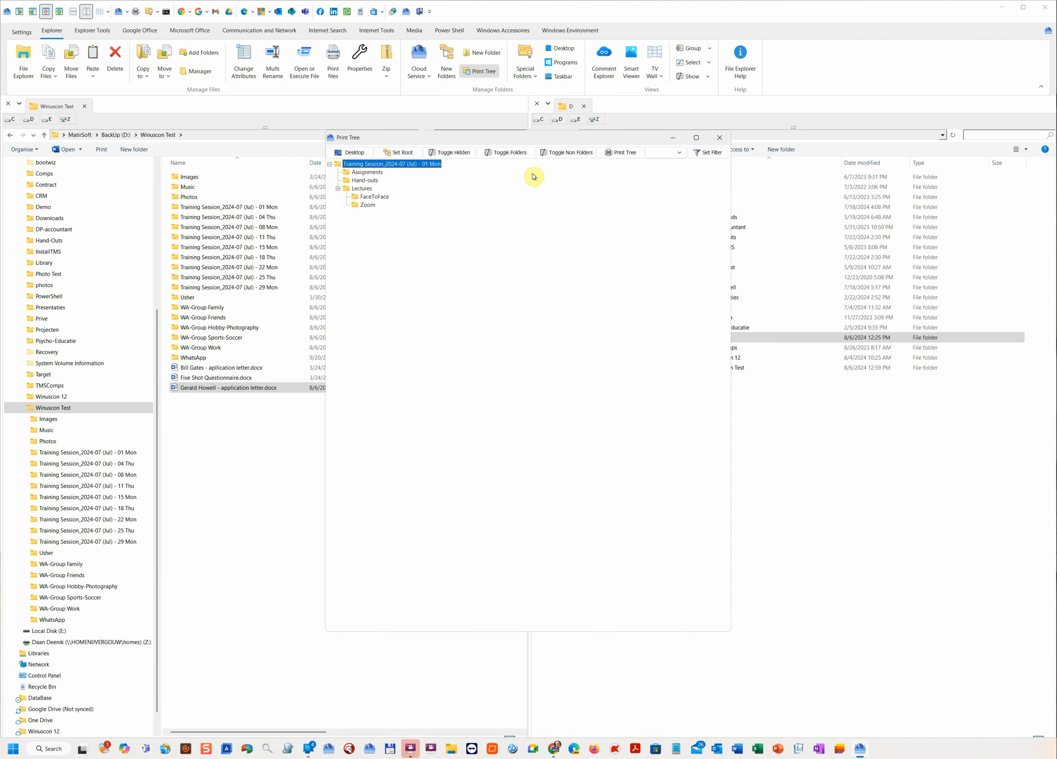
click(625, 153)
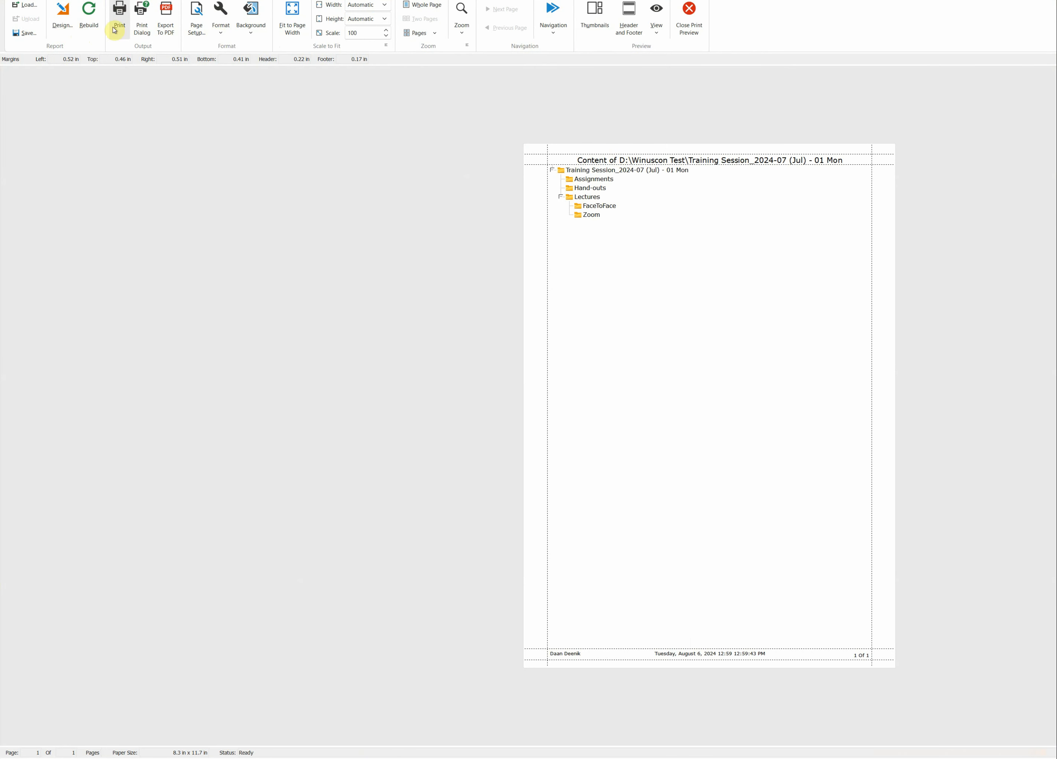
View the PDF export and save dialogs for the folder tree without saving, and close the preview and Print Tree.
click(166, 19)
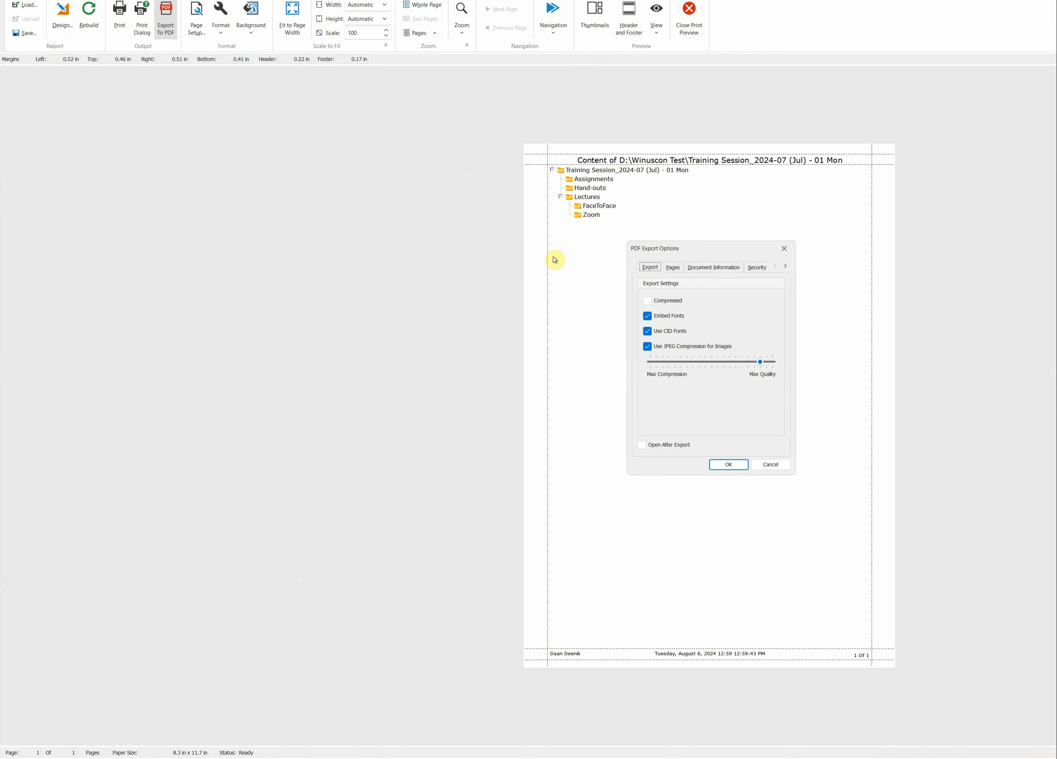
click(730, 465)
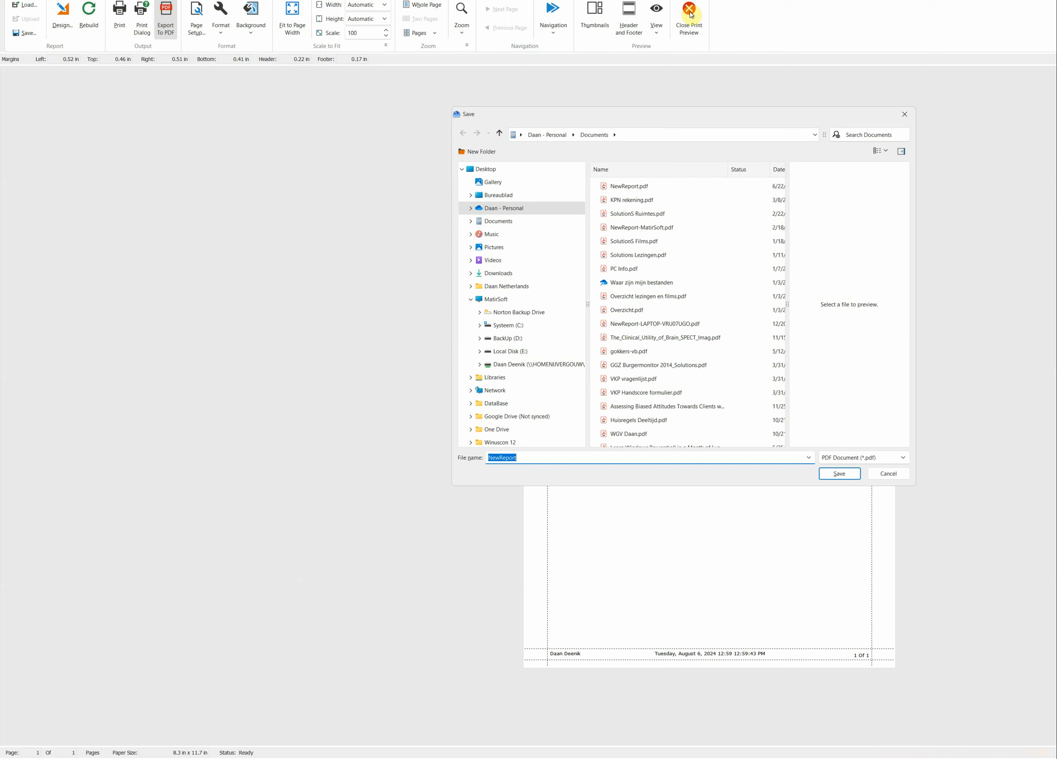
click(908, 117)
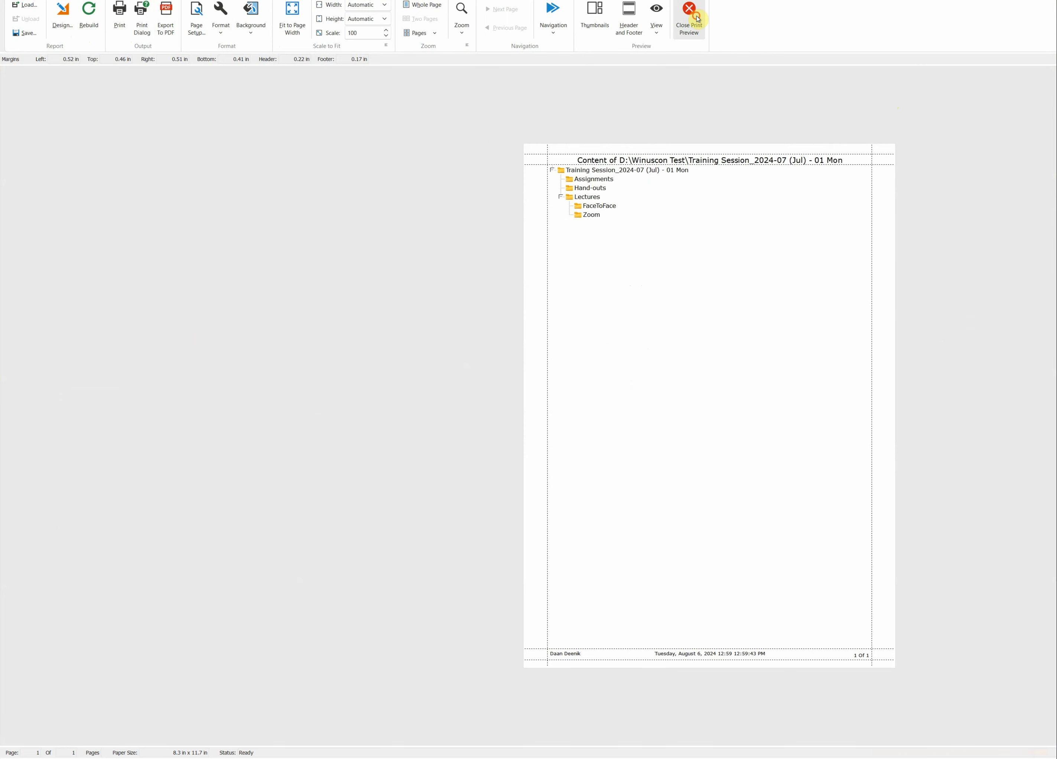
click(694, 18)
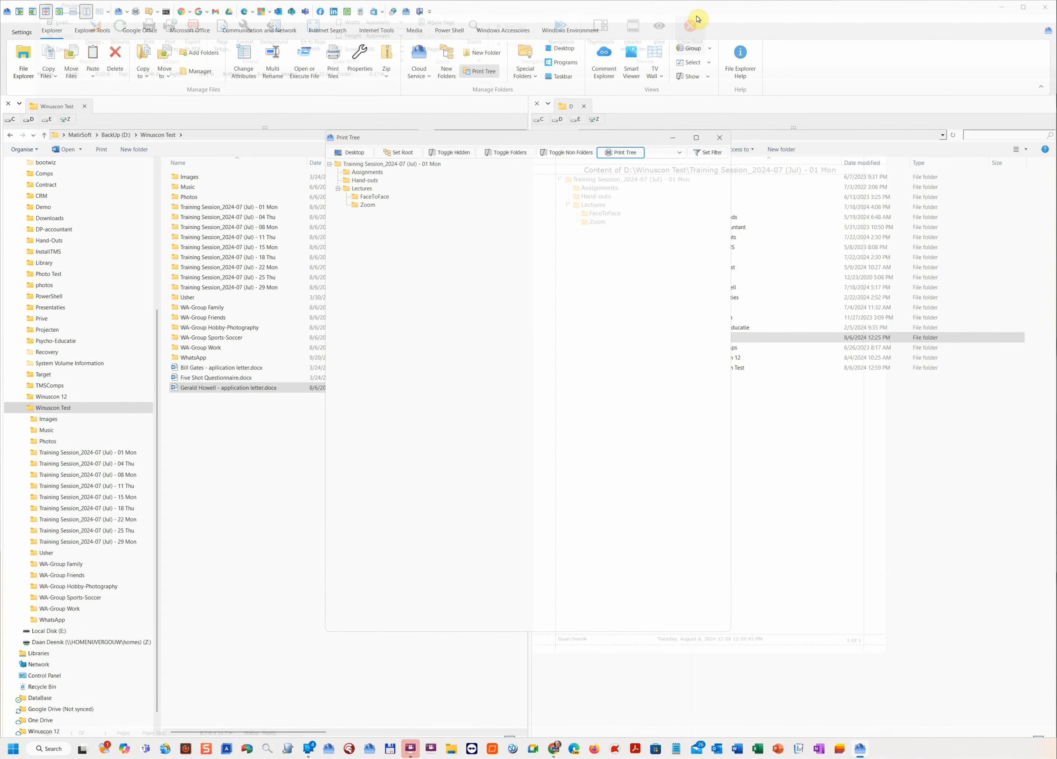
click(720, 137)
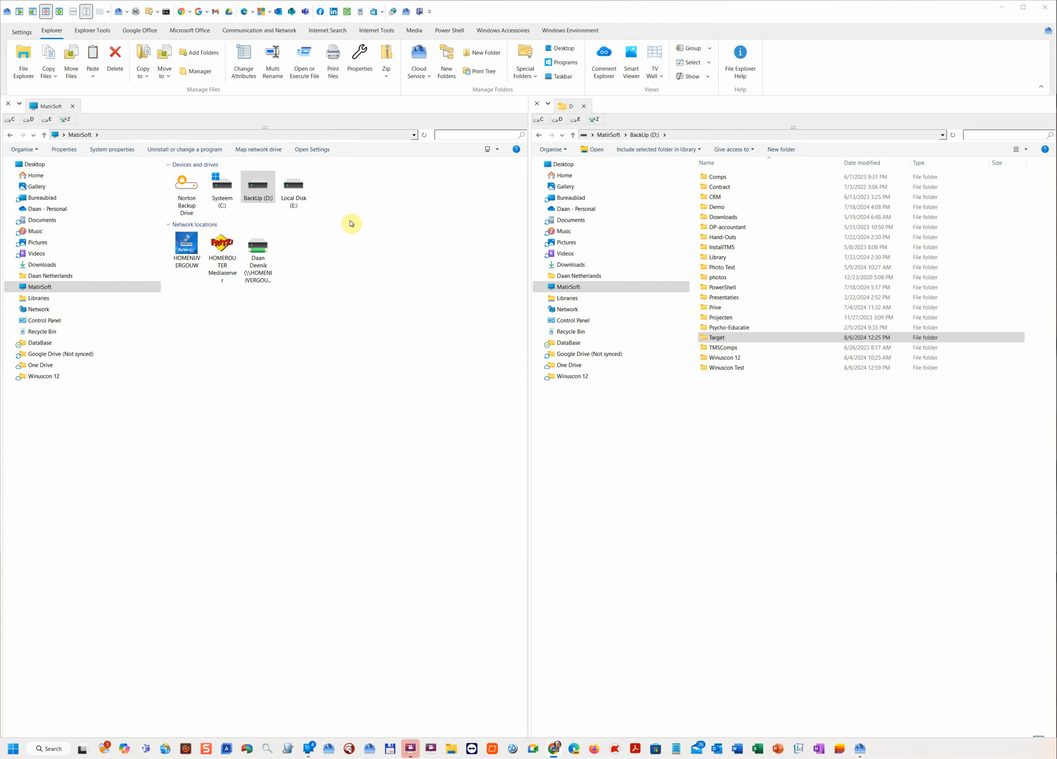
View the Printers and Recent Files special folders.
click(535, 77)
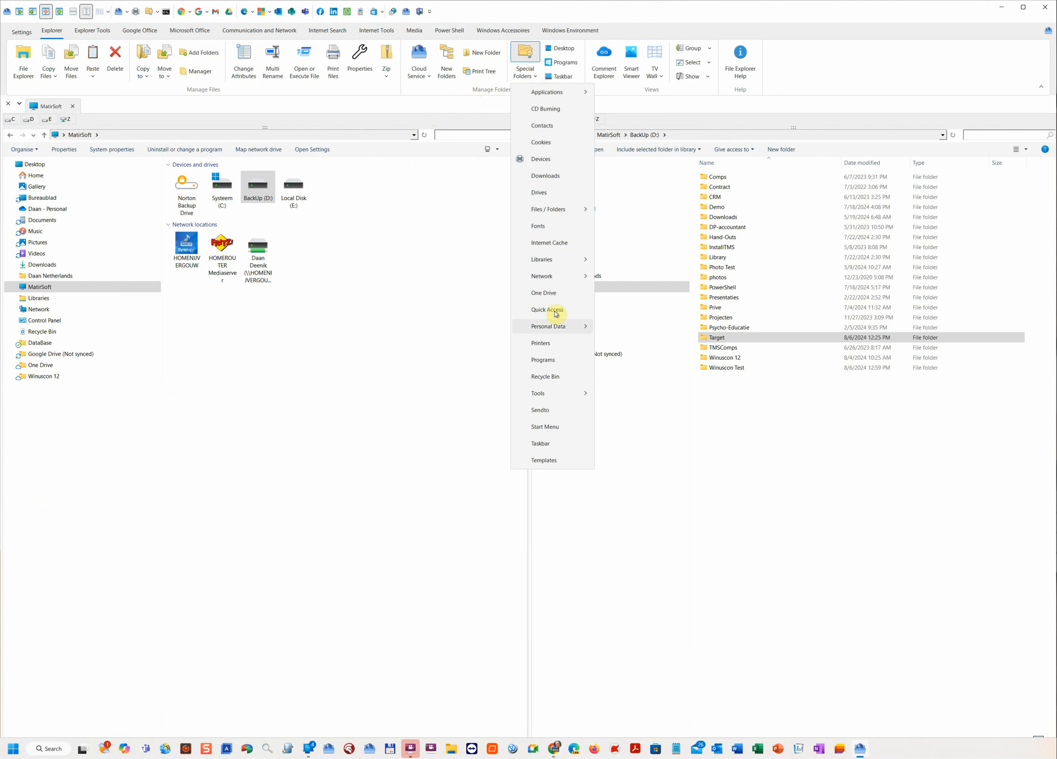
click(555, 342)
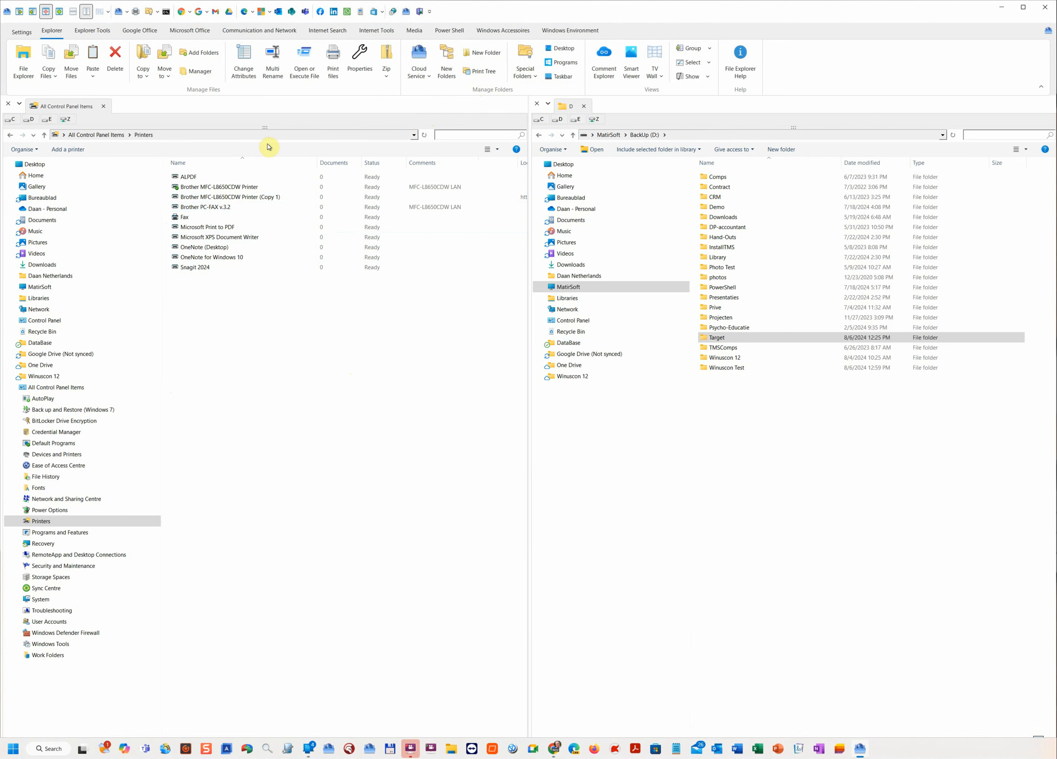
click(532, 78)
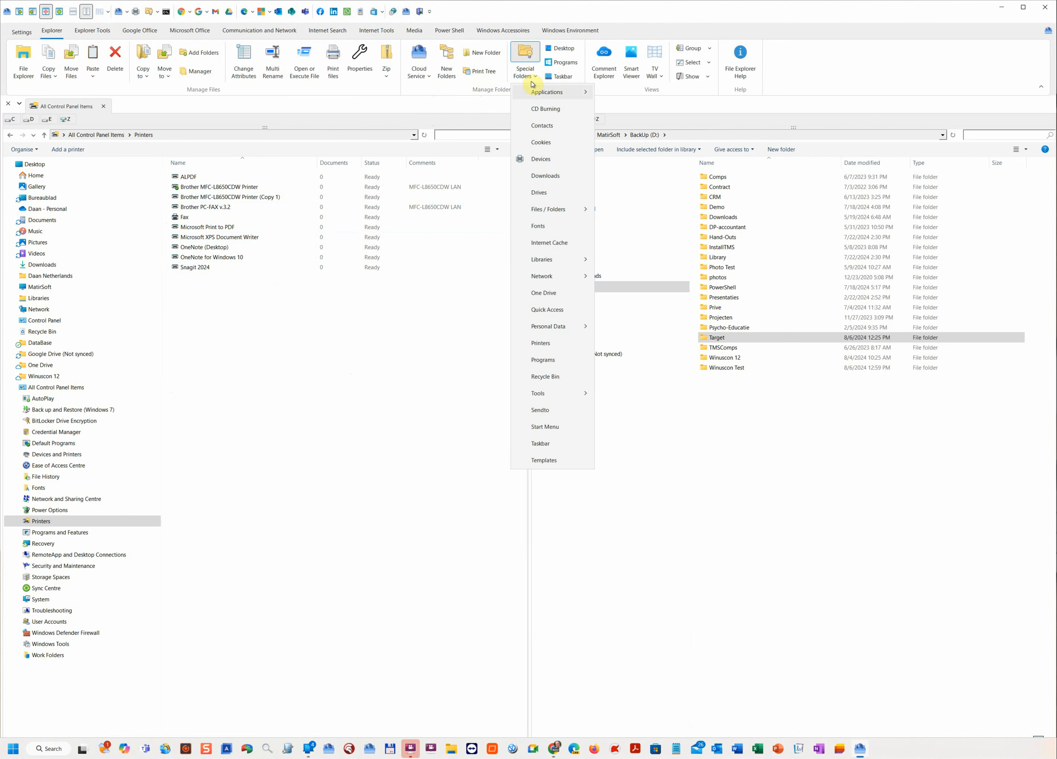
mouse_move(571, 213)
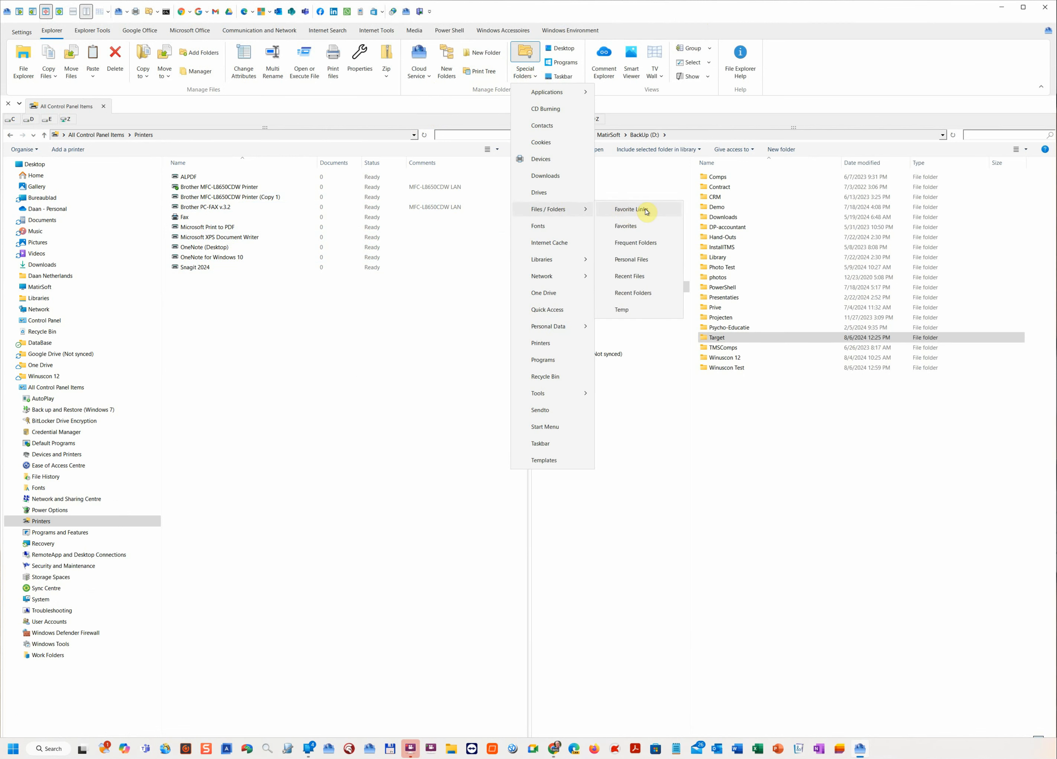
click(654, 277)
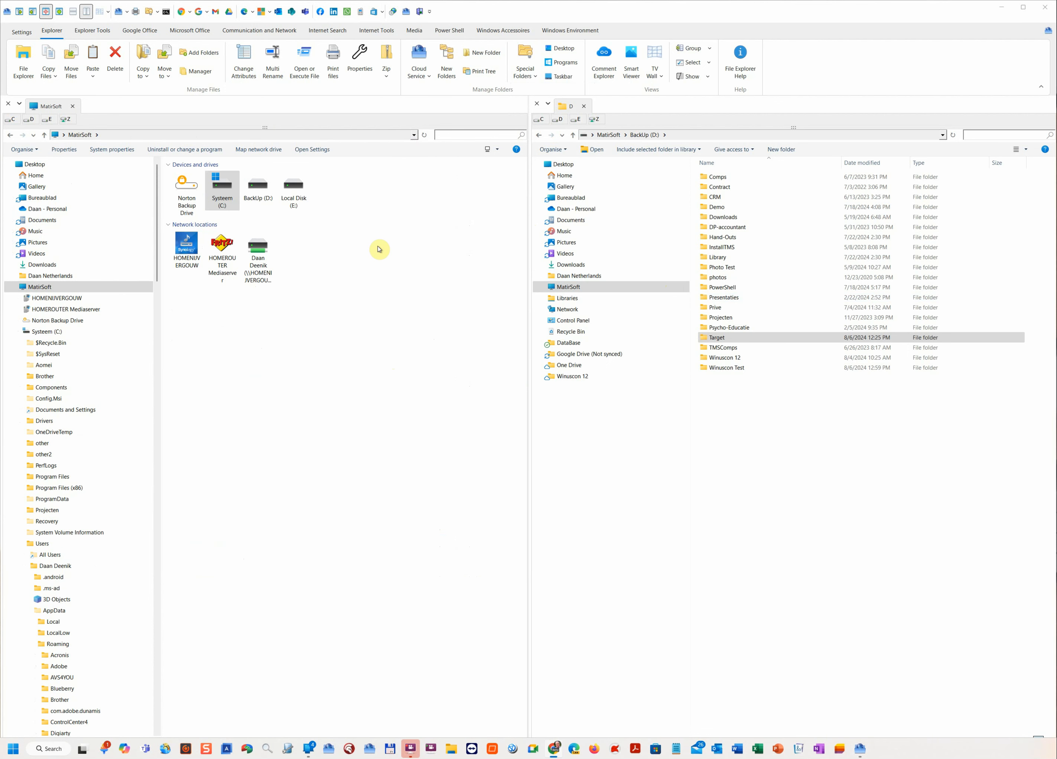
View the Desktop, Programs and Taskbar special folders.
click(562, 49)
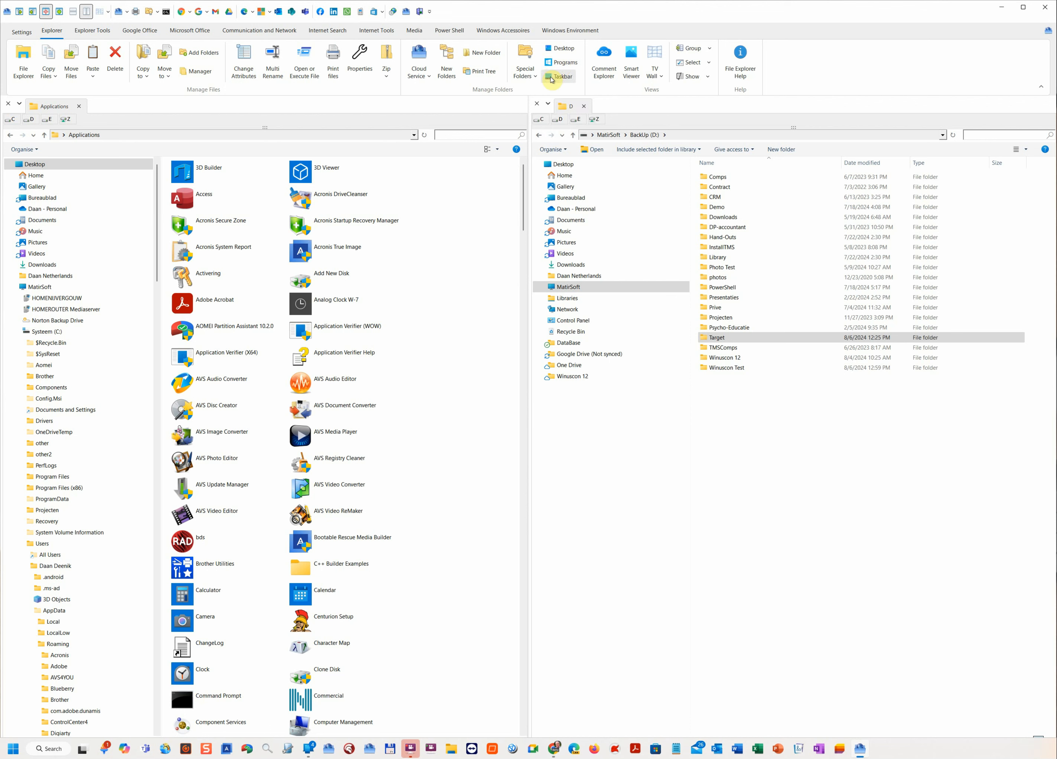
click(558, 76)
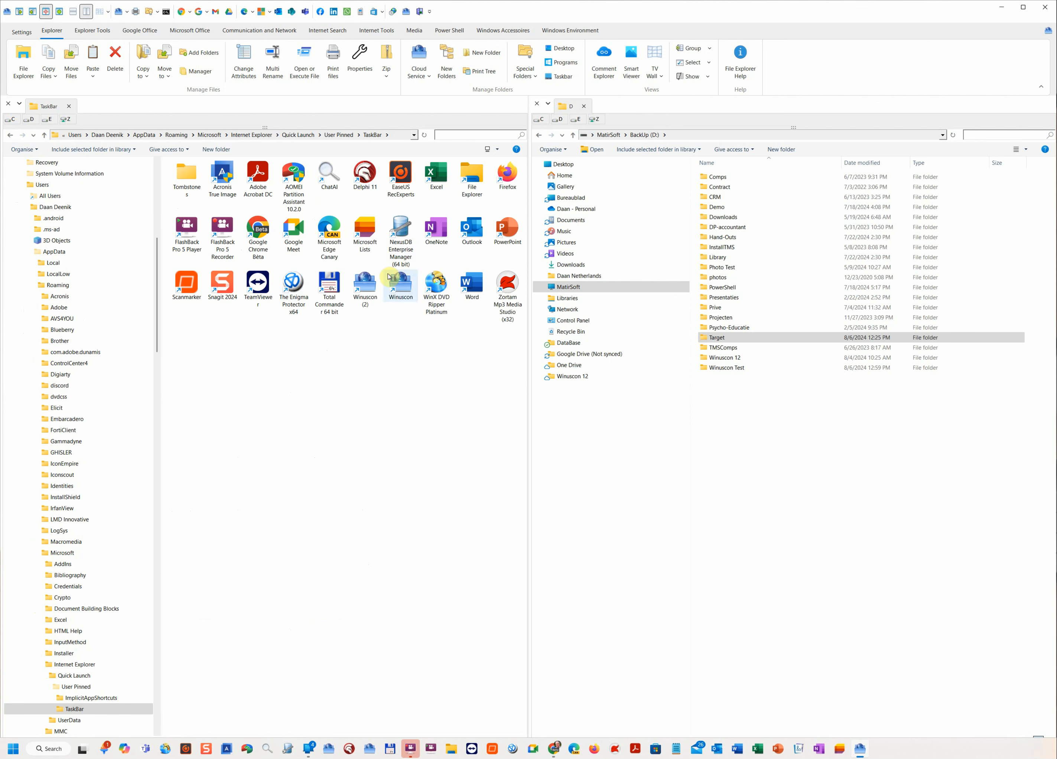
double_click(401, 278)
Show the Target folder beside Winuscon Test and open the Bill Gates application letter's comment link with Comment Explorer.
click(729, 338)
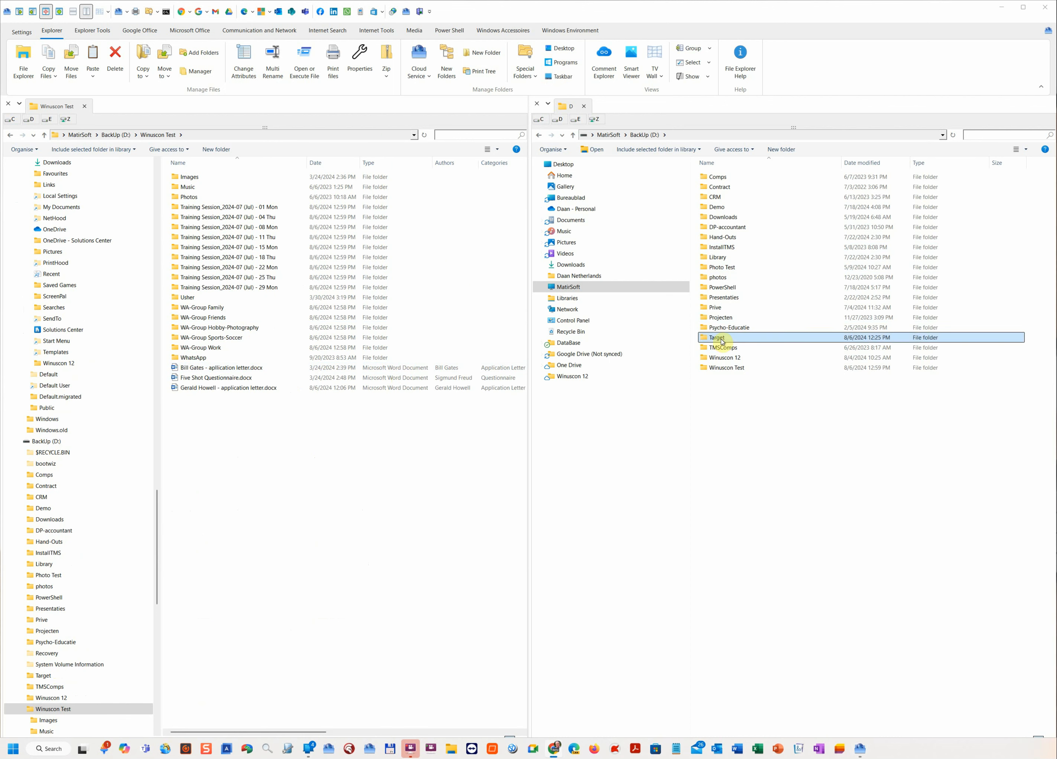
double_click(705, 340)
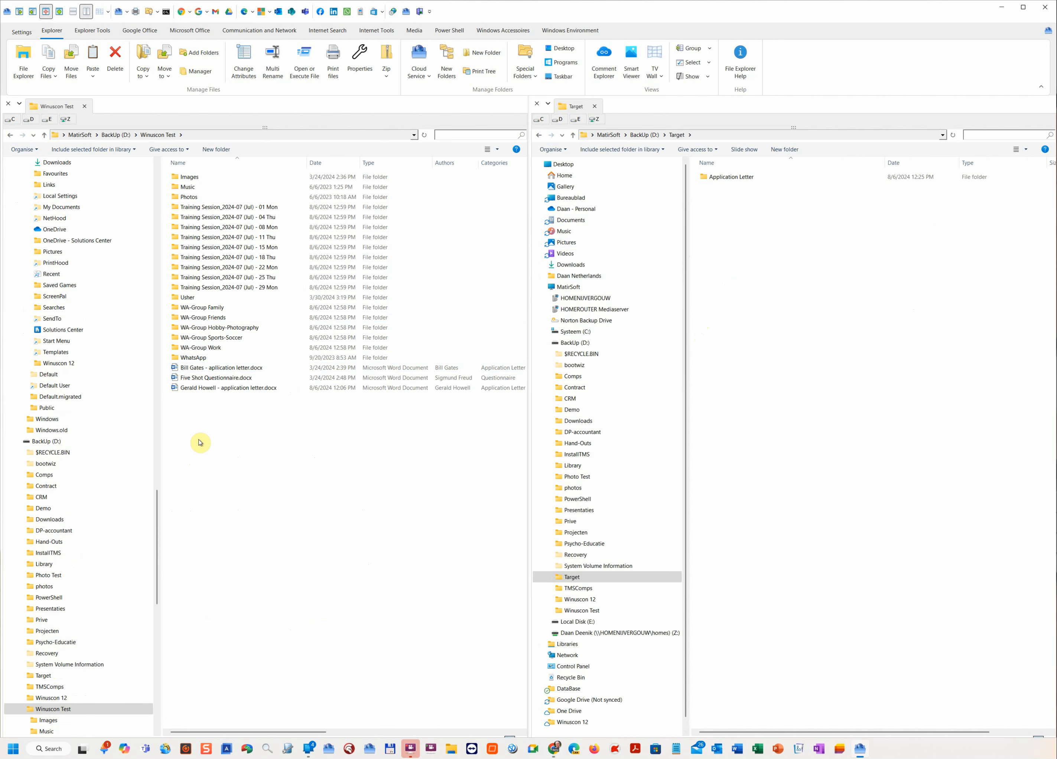
click(205, 371)
drag(226, 733, 397, 720)
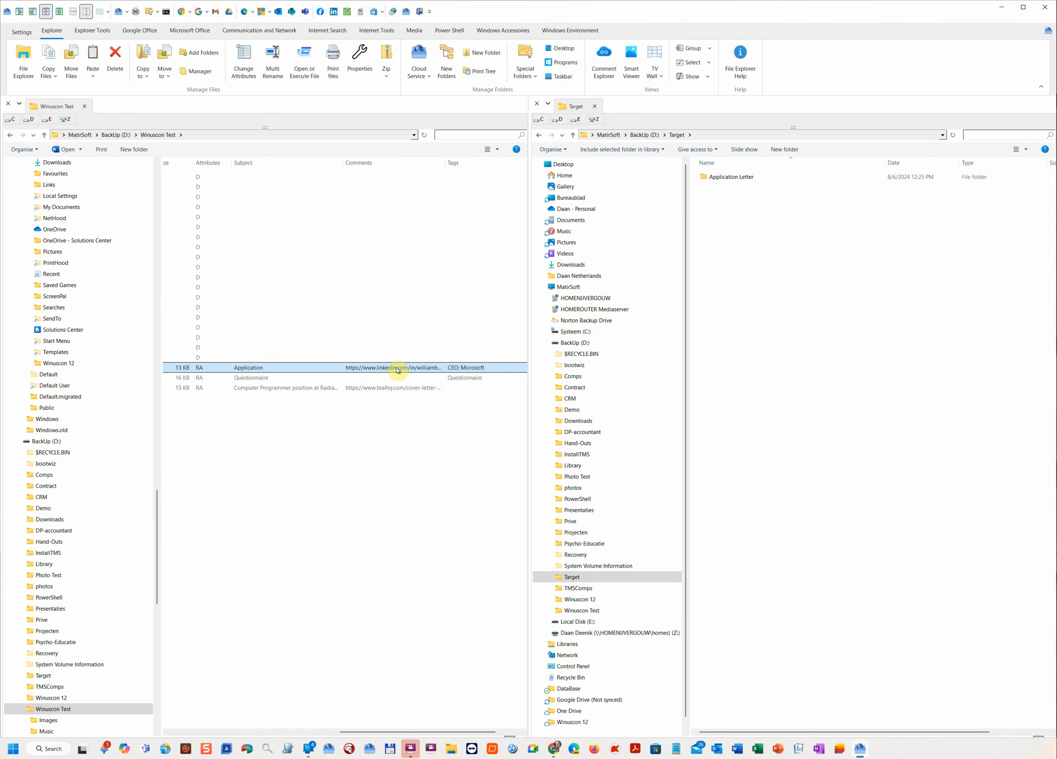
click(607, 64)
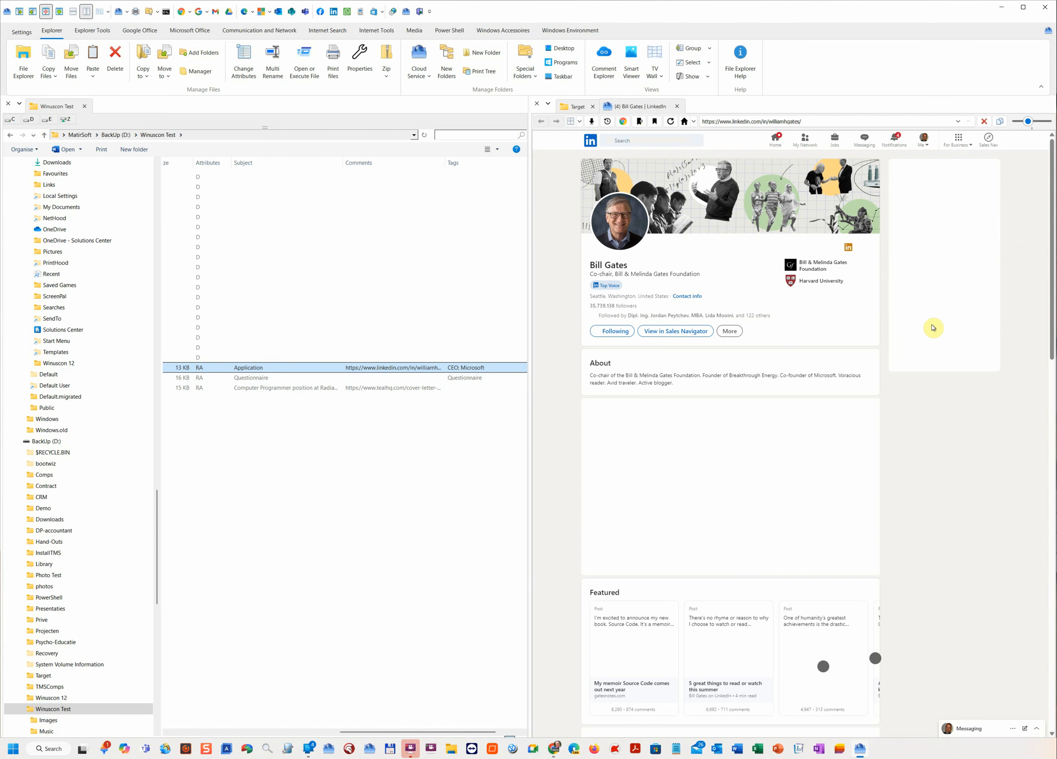
Compare the Comments entry in the application letter's detailed properties with the opened page's address, and close the LinkedIn page.
drag(360, 731, 190, 732)
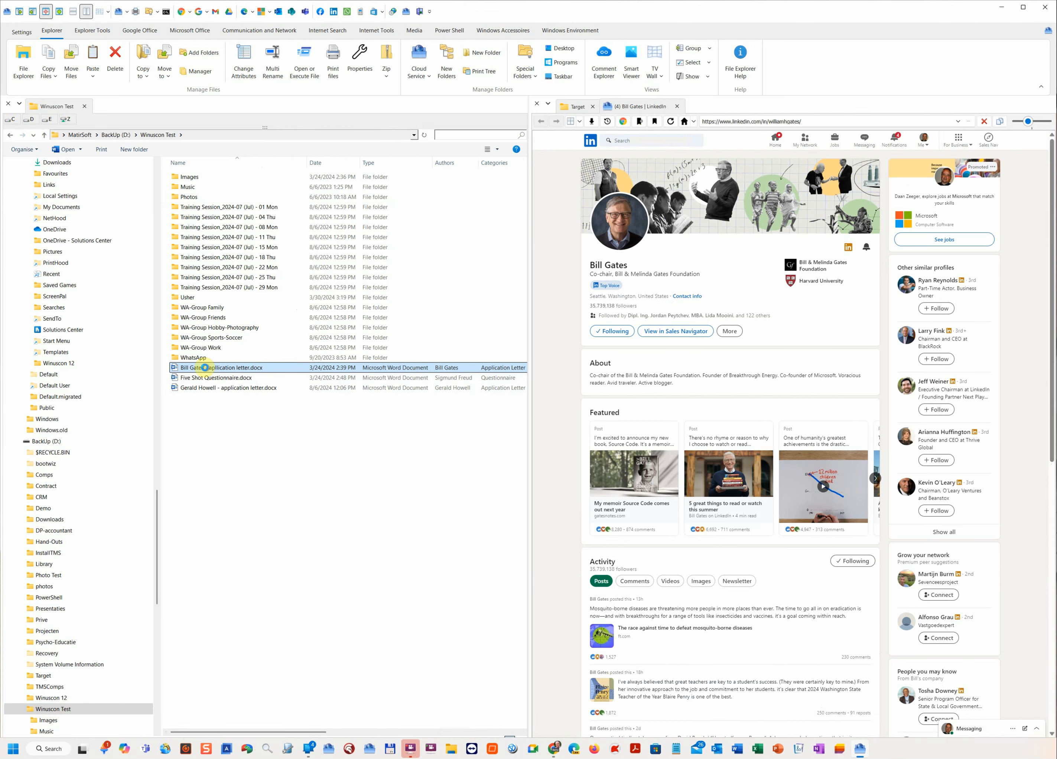
right_click(206, 368)
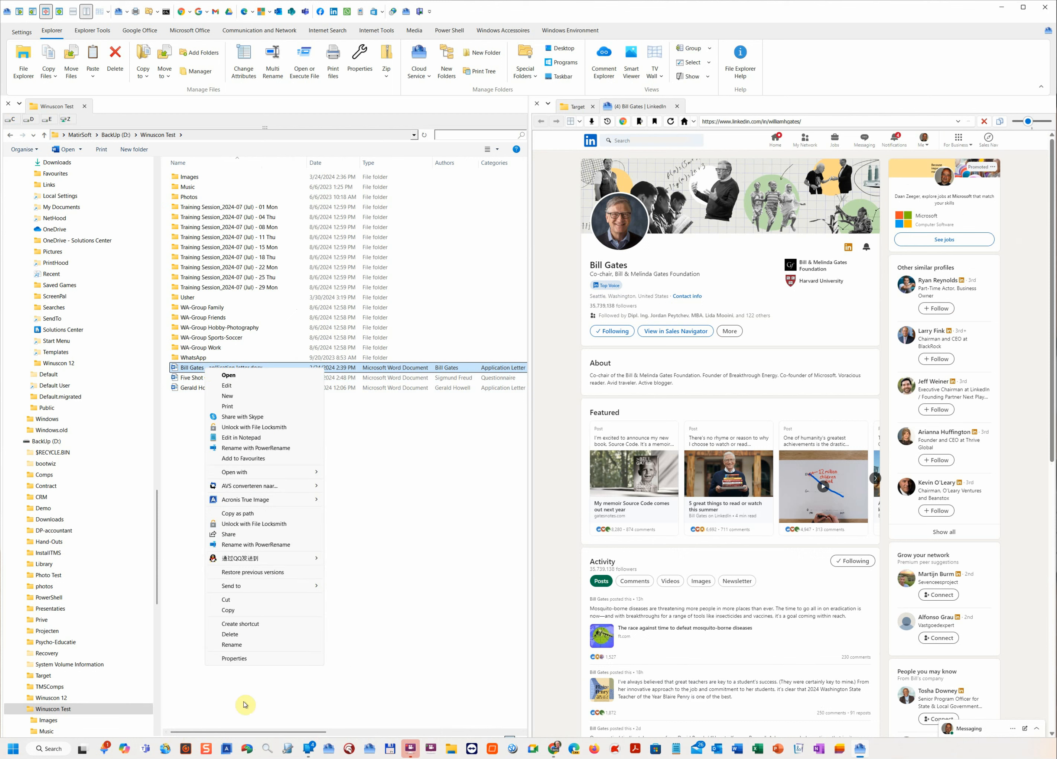
click(236, 658)
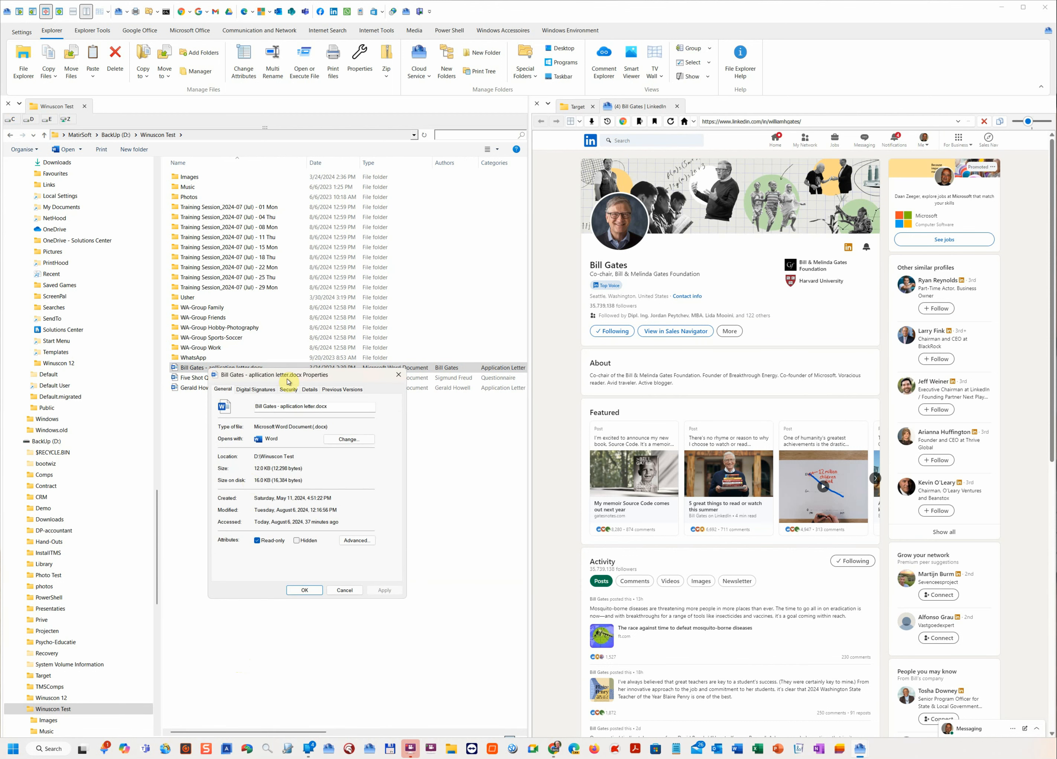
click(309, 389)
click(318, 454)
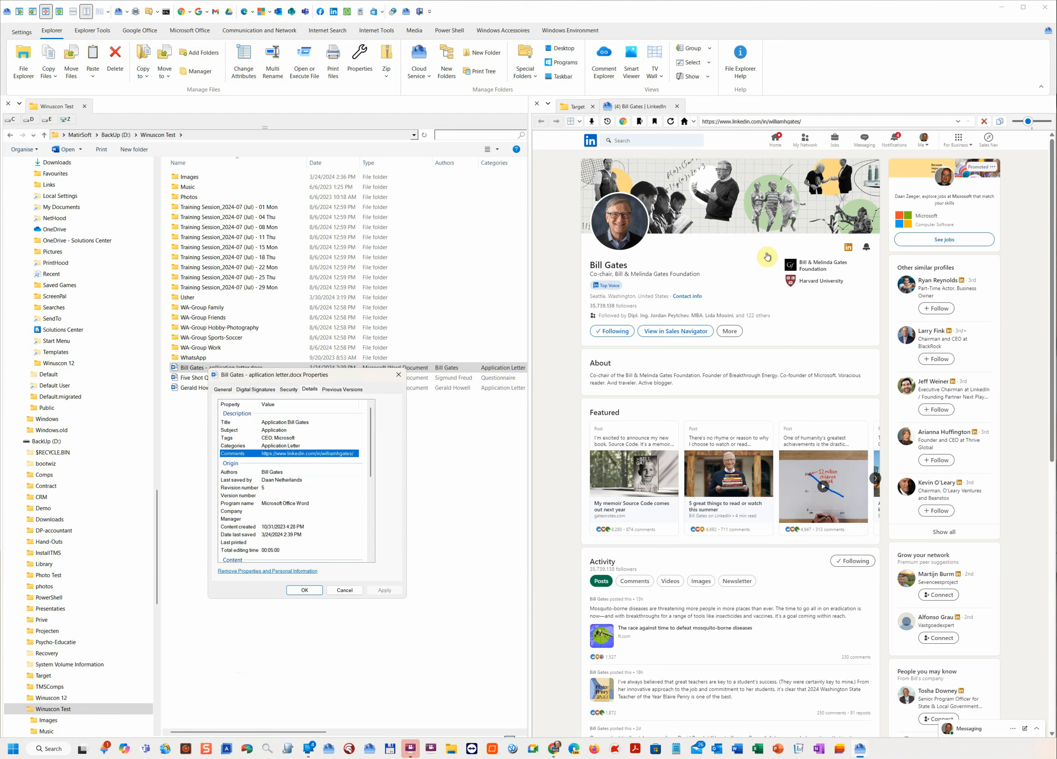
click(722, 124)
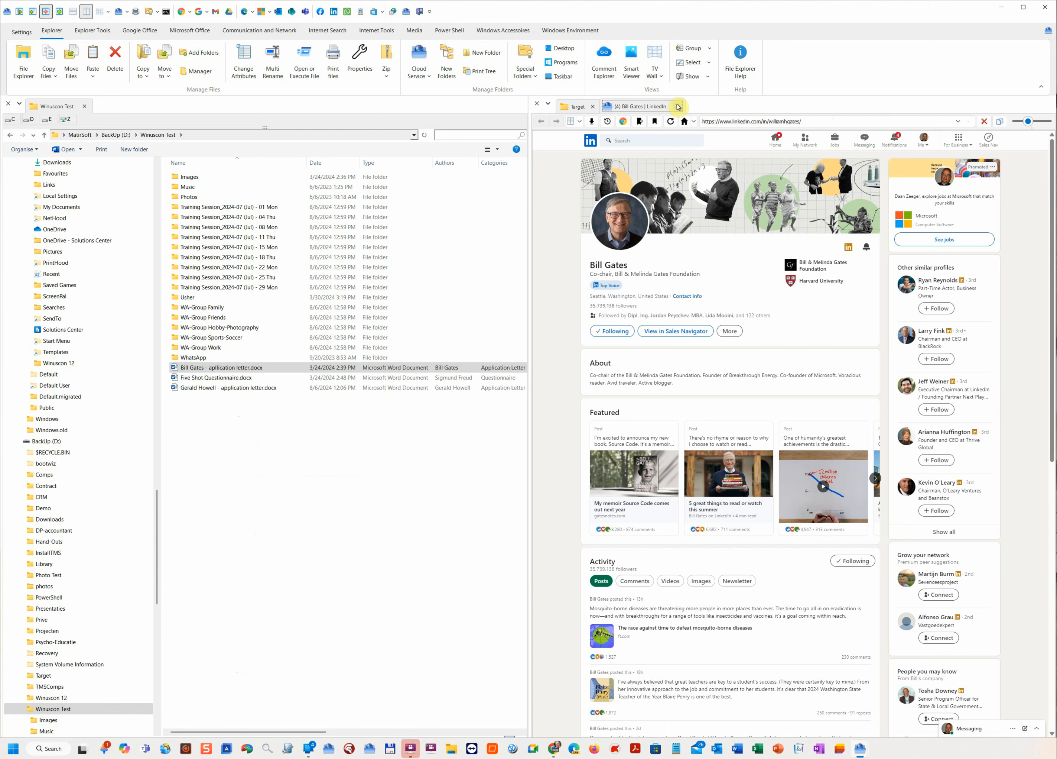
click(677, 106)
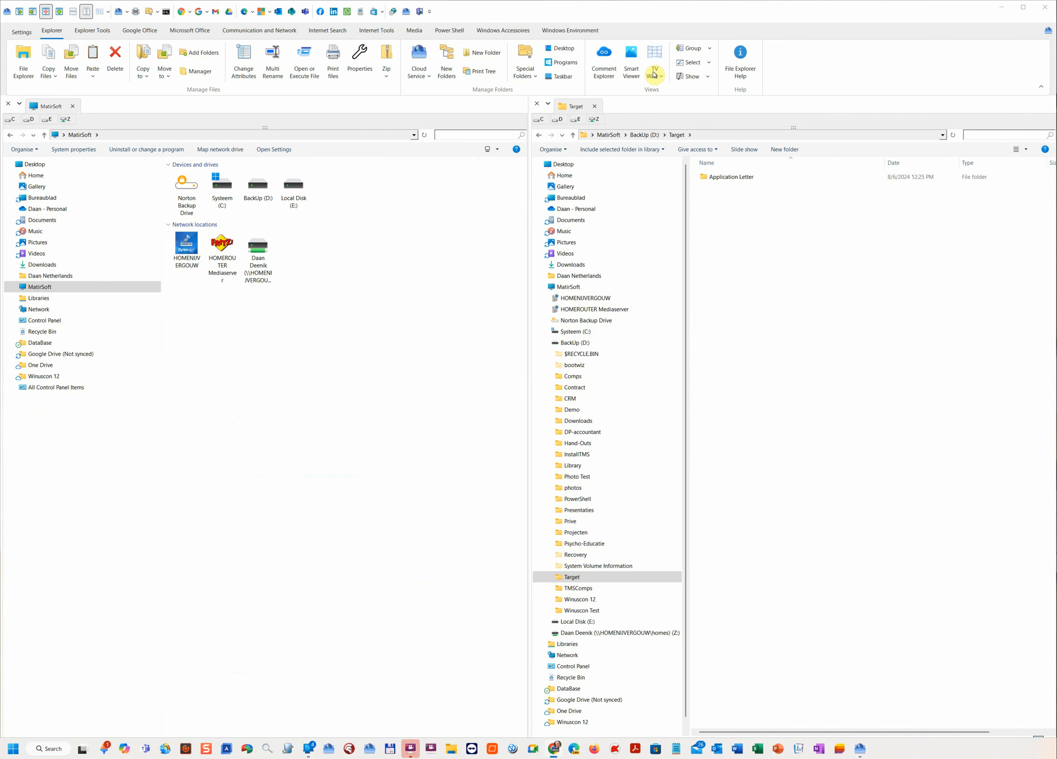
Open the TV Wall settings and switch to the Google Finance wall.
click(664, 78)
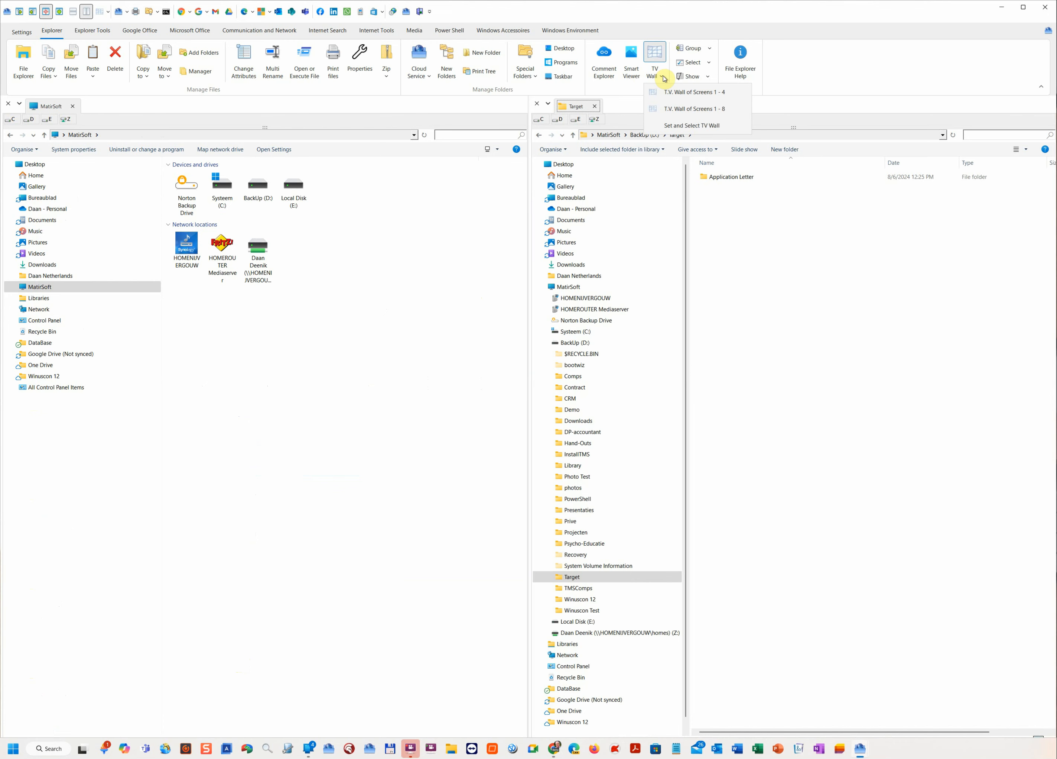
click(690, 126)
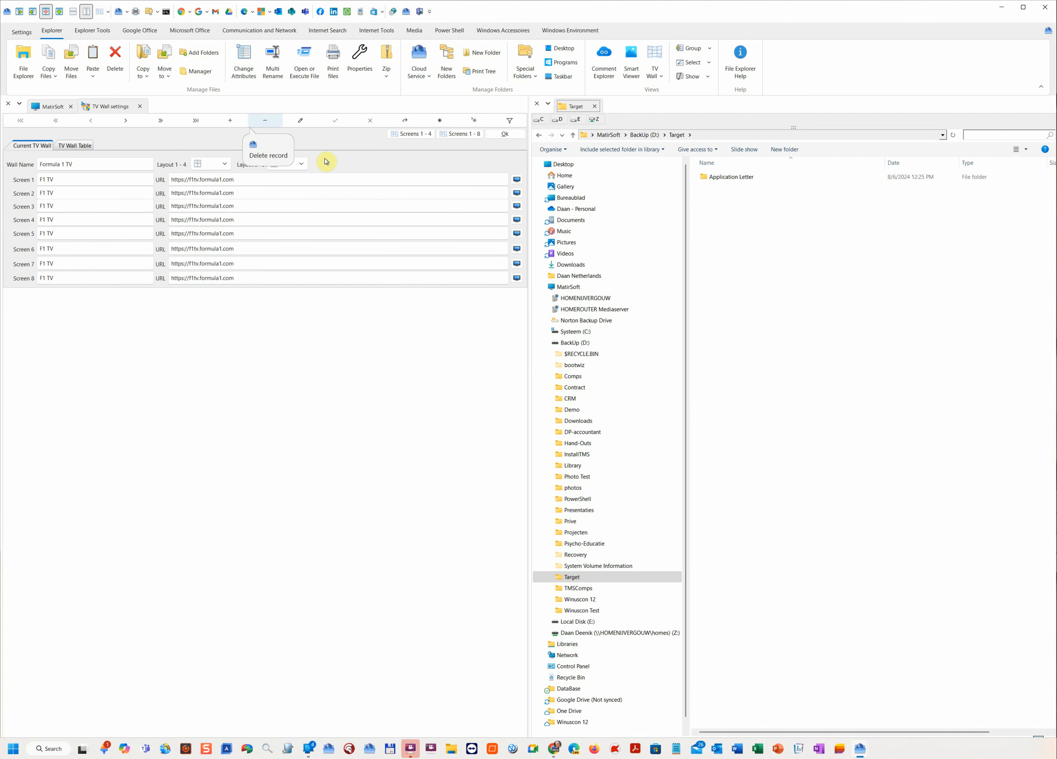
click(126, 120)
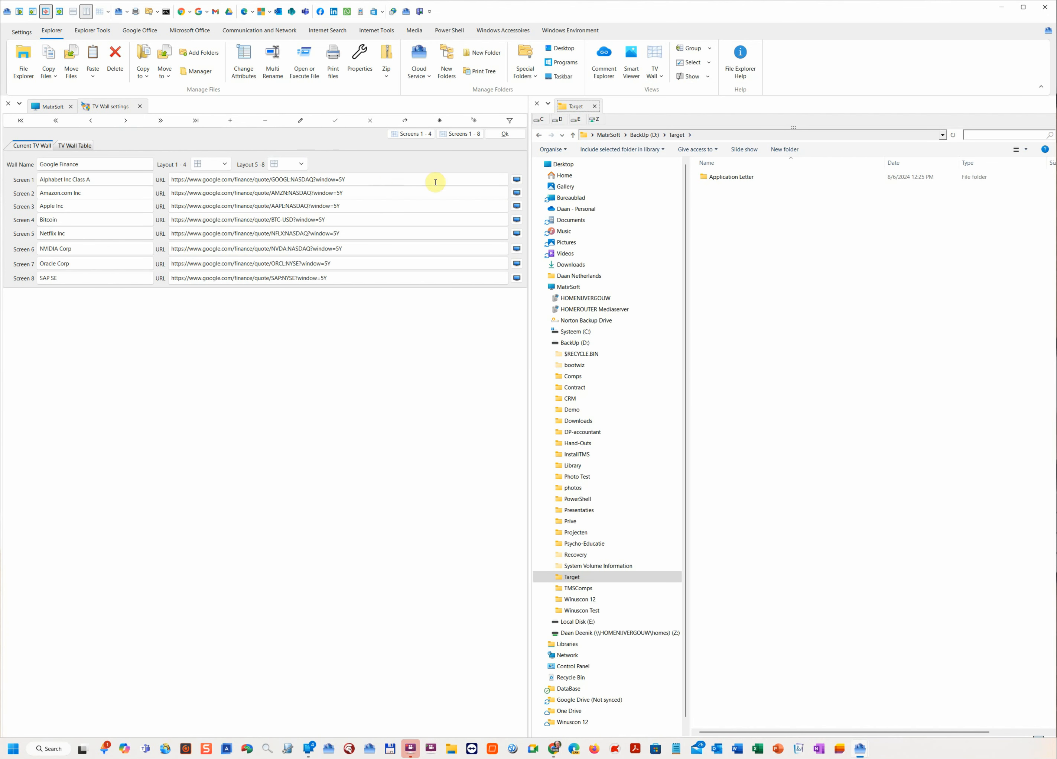
Preview the Alphabet, Amazon, Apple, Bitcoin and NVIDIA pages of the Google Finance wall, and show the wall with Screens 1 - 8.
click(517, 182)
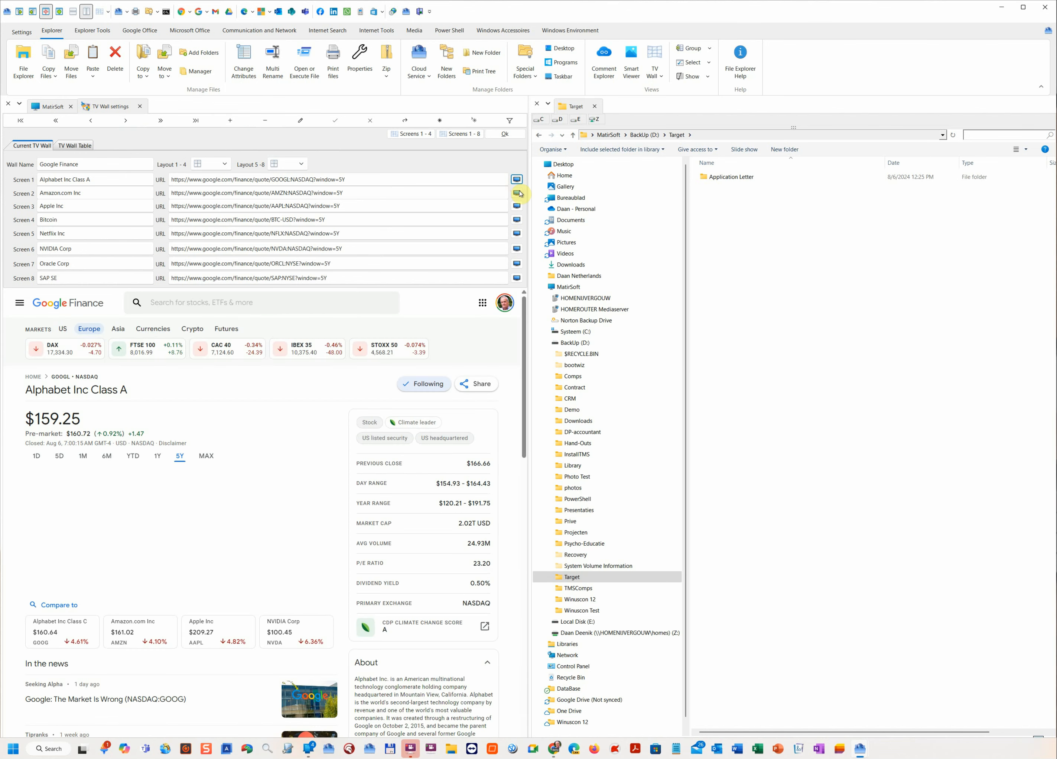
click(518, 193)
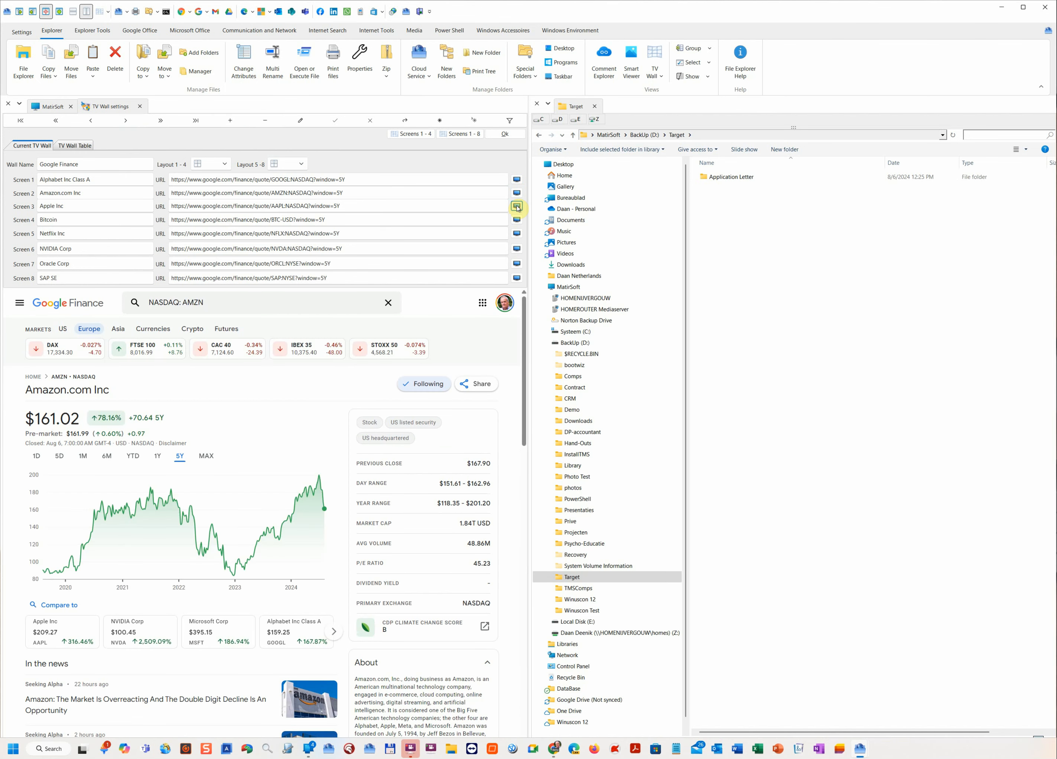
click(517, 207)
click(517, 219)
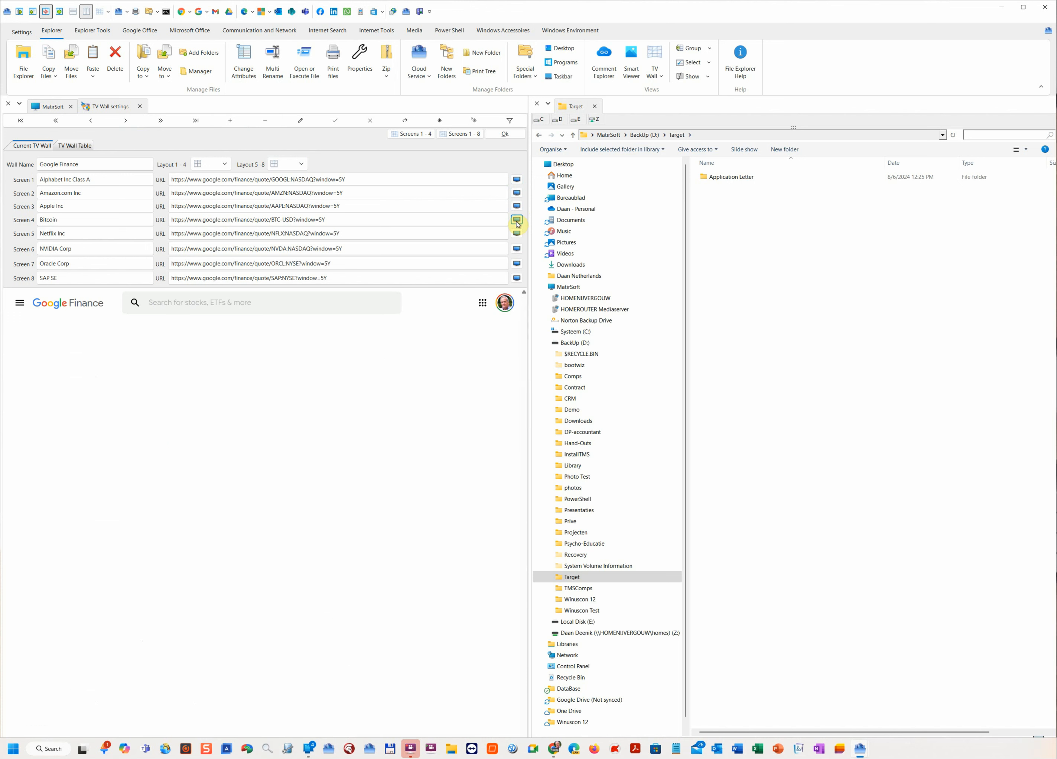
click(517, 248)
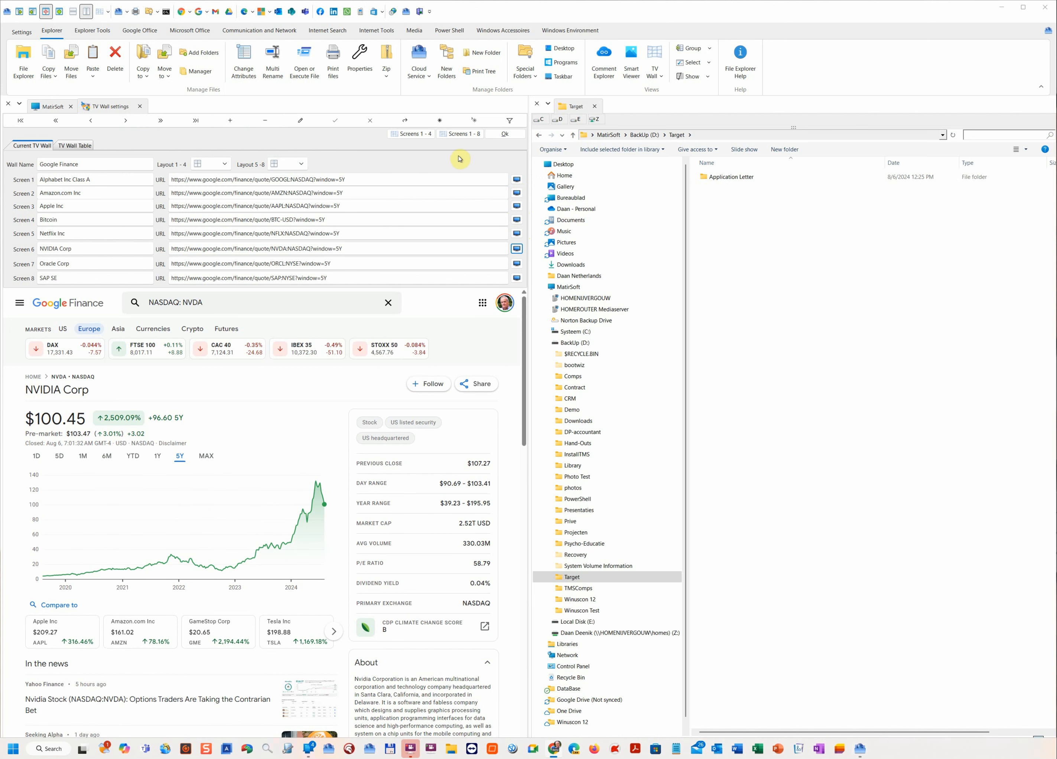
click(465, 135)
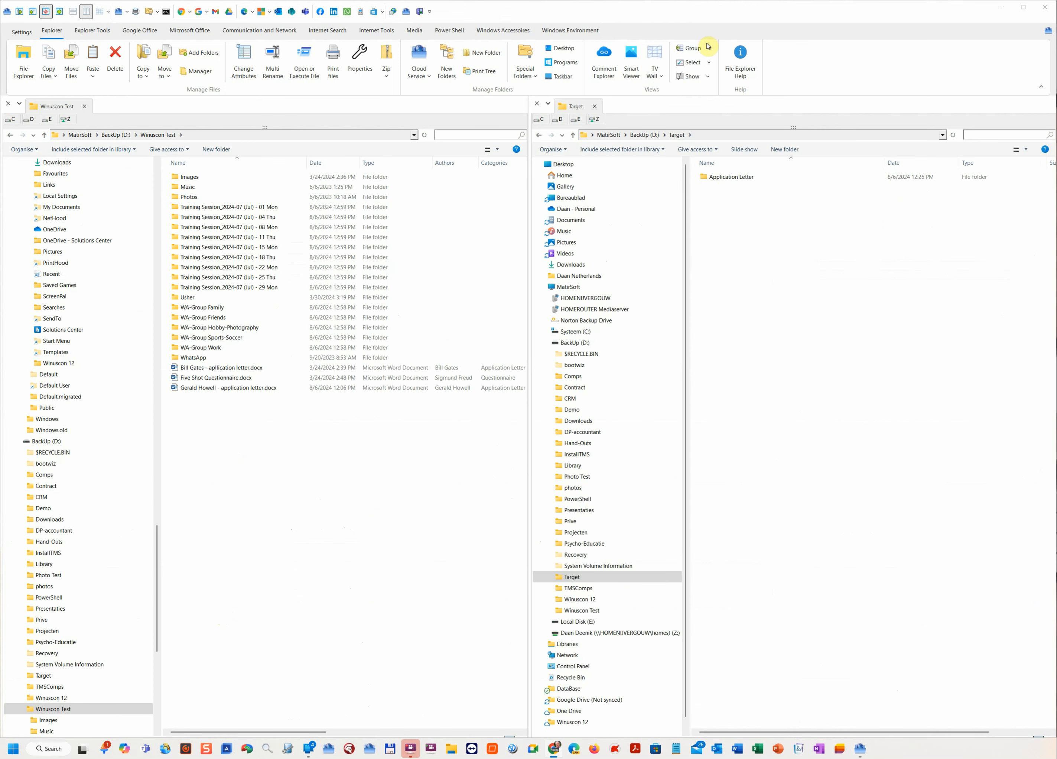
click(710, 48)
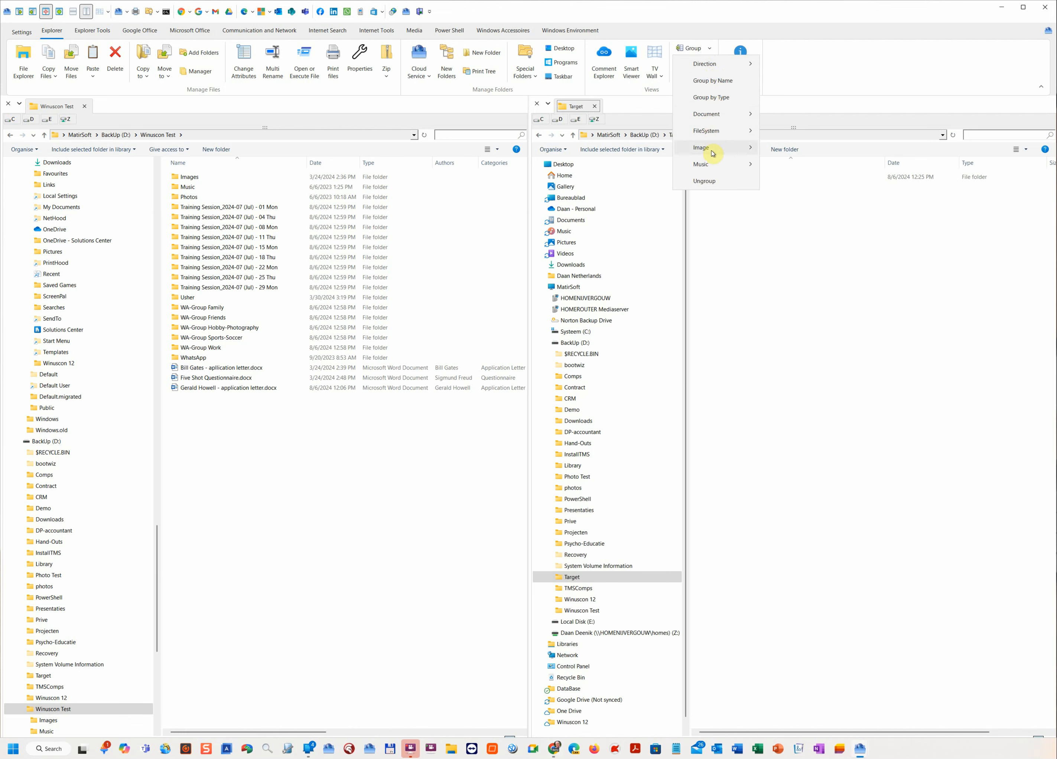
click(801, 80)
click(701, 62)
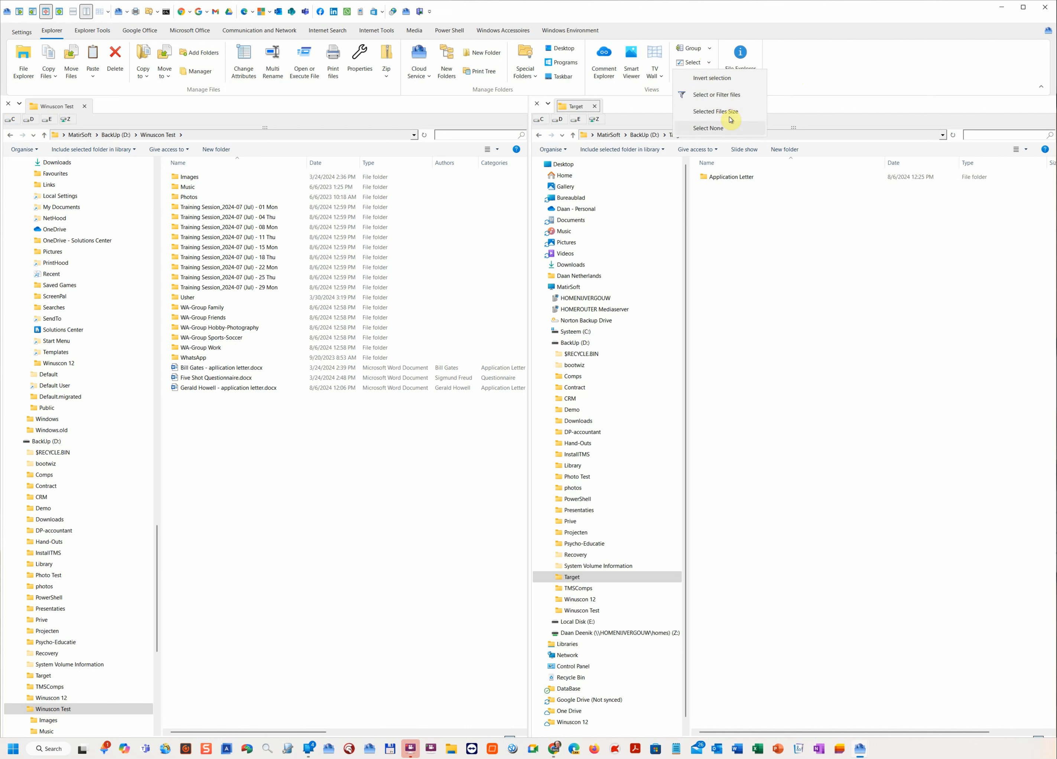
click(789, 83)
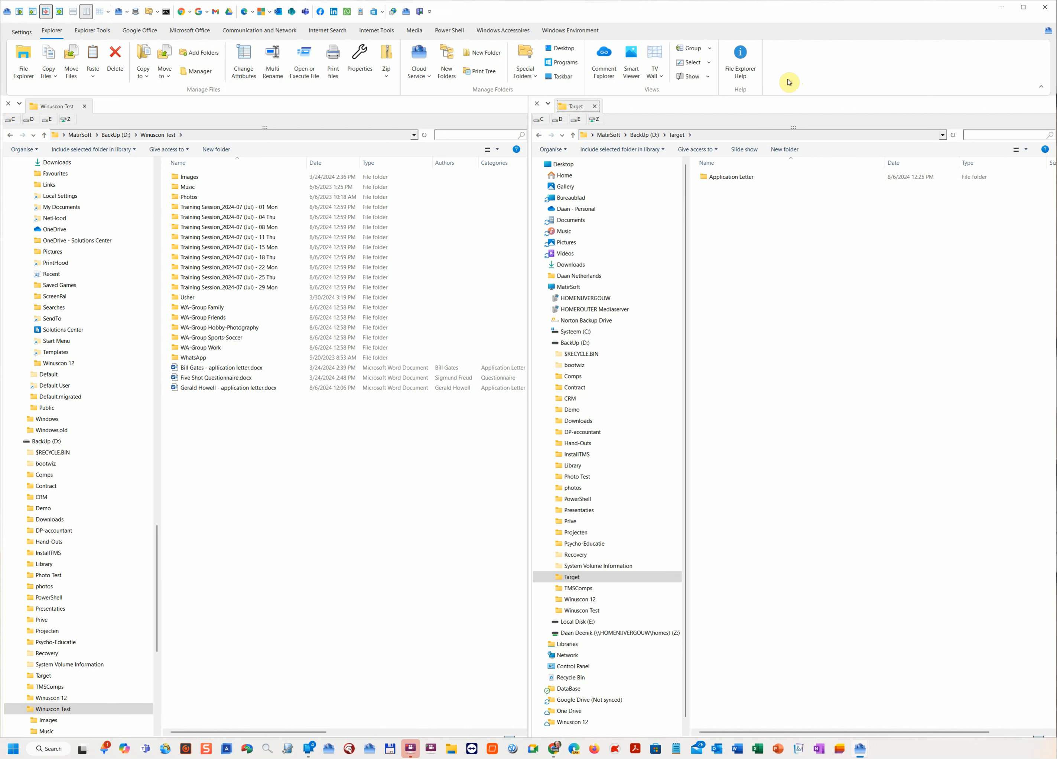
Turn on item check boxes and tick the Images folder and the 01 Mon and 15 Mon Training Session folders in Winuscon Test.
click(703, 79)
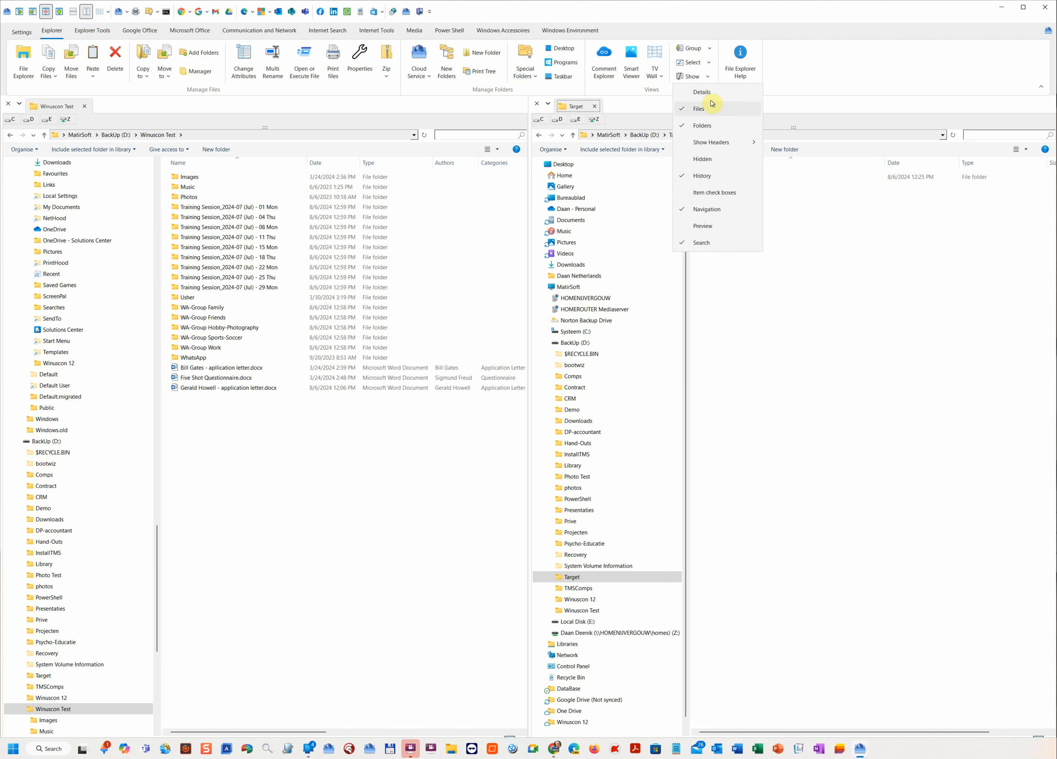
click(734, 192)
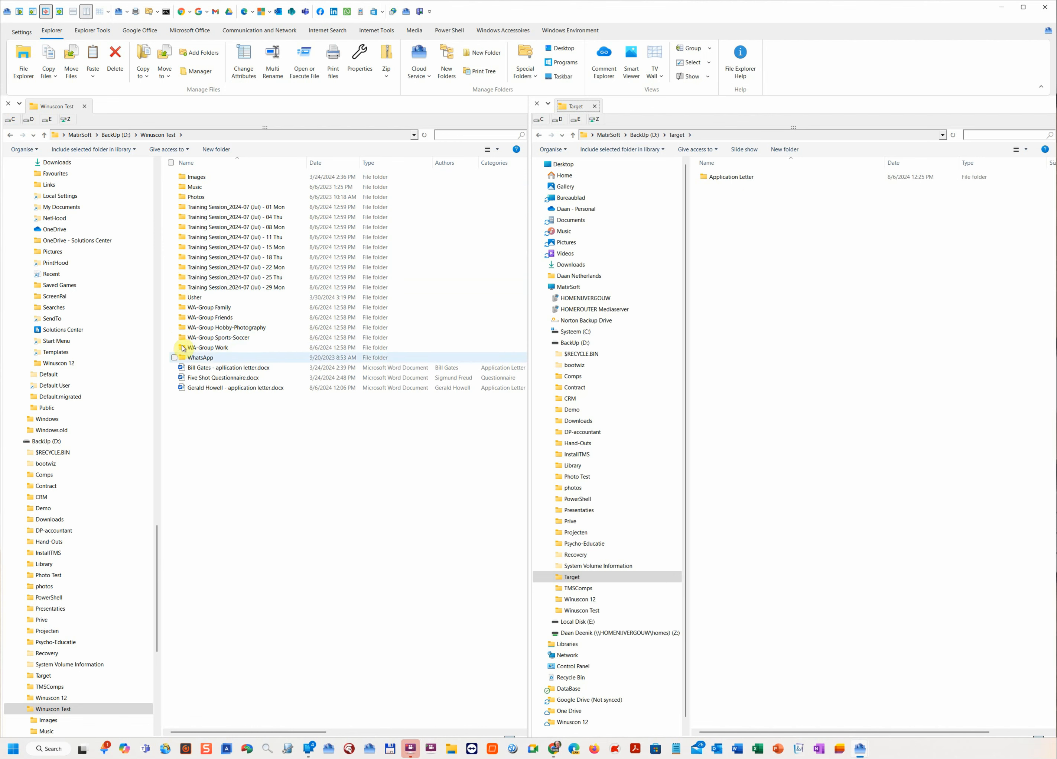
click(175, 177)
click(174, 207)
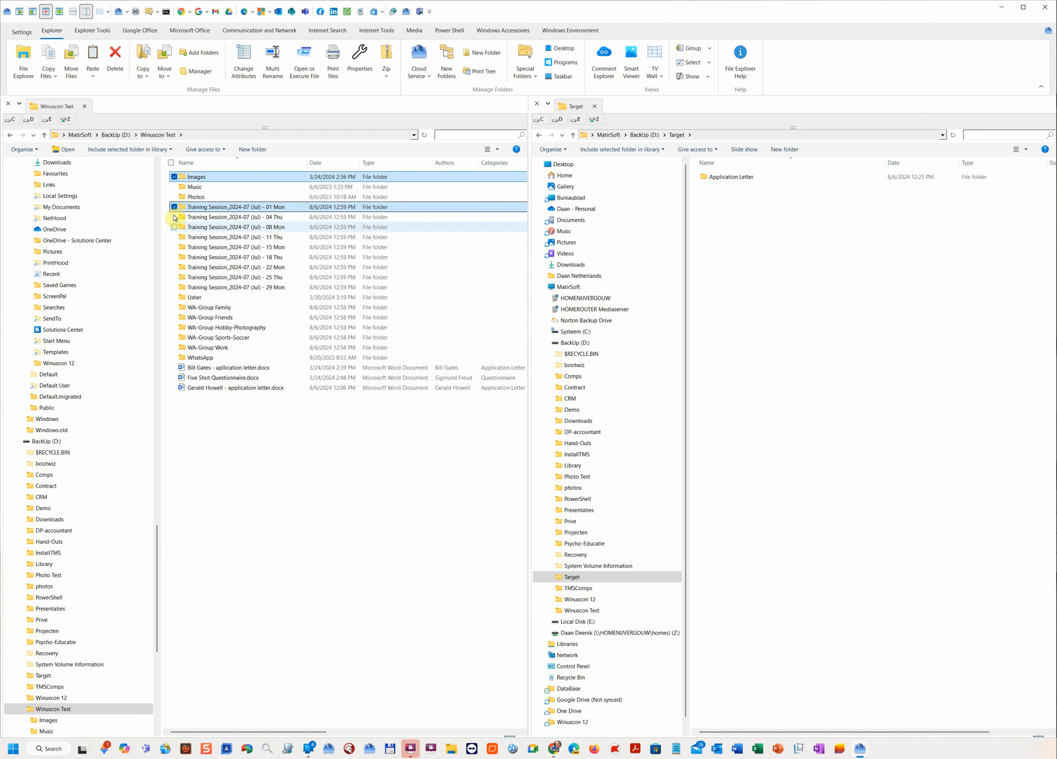
click(174, 247)
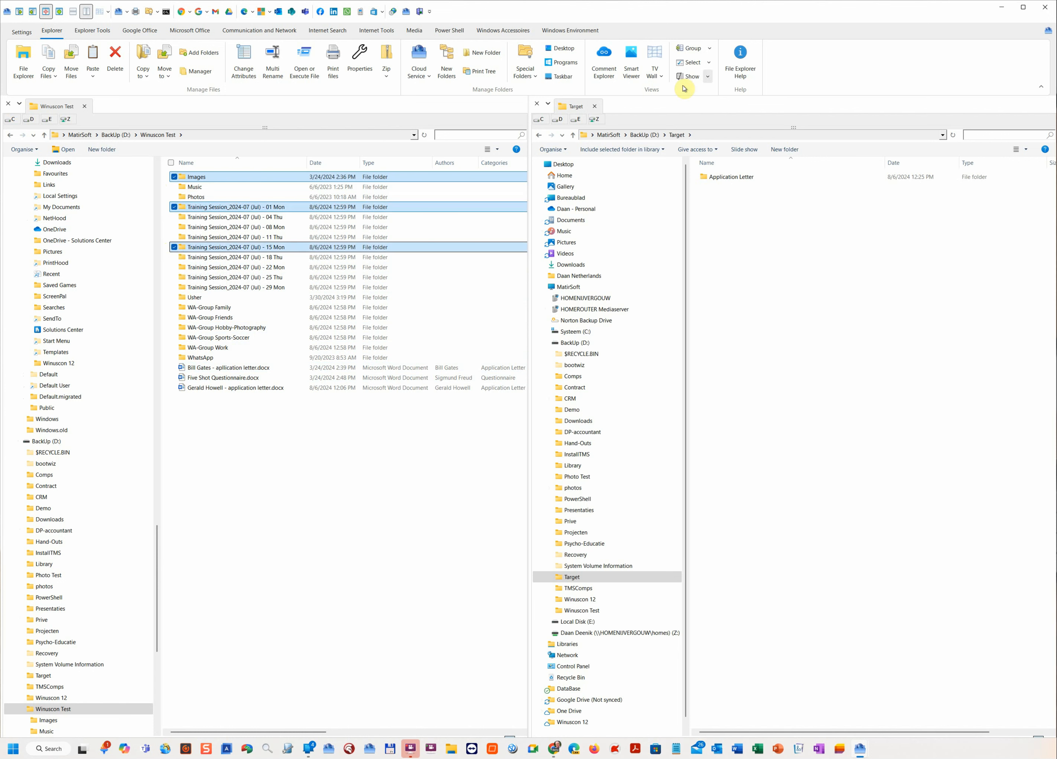
Open the options for showing or hiding Explorer view elements.
click(710, 78)
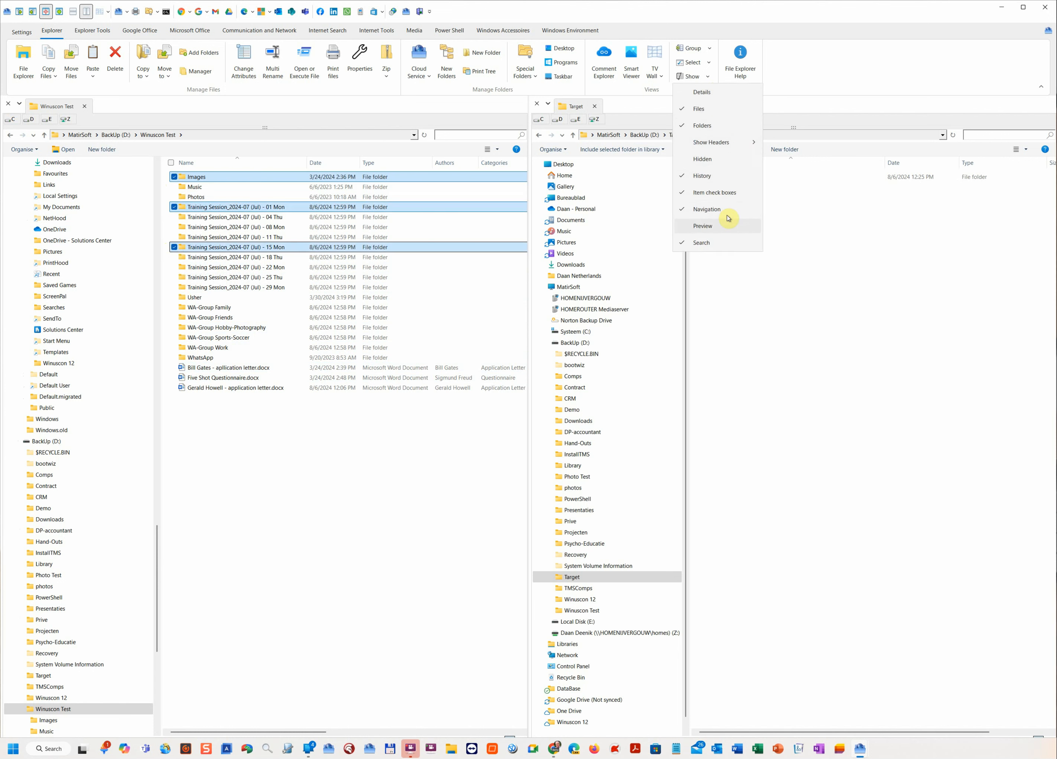